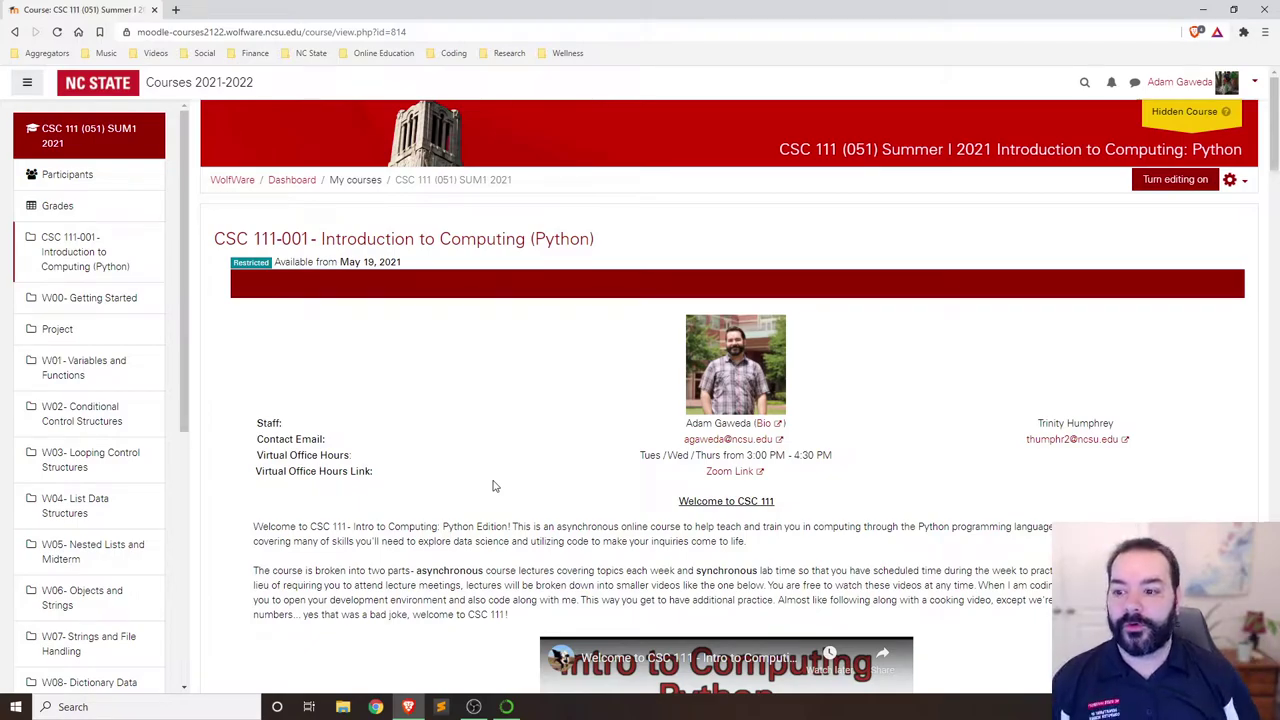
# Open the TYPOS Course Join Link from W00- Getting Started's Setting Up items.
pyautogui.click(91, 310)
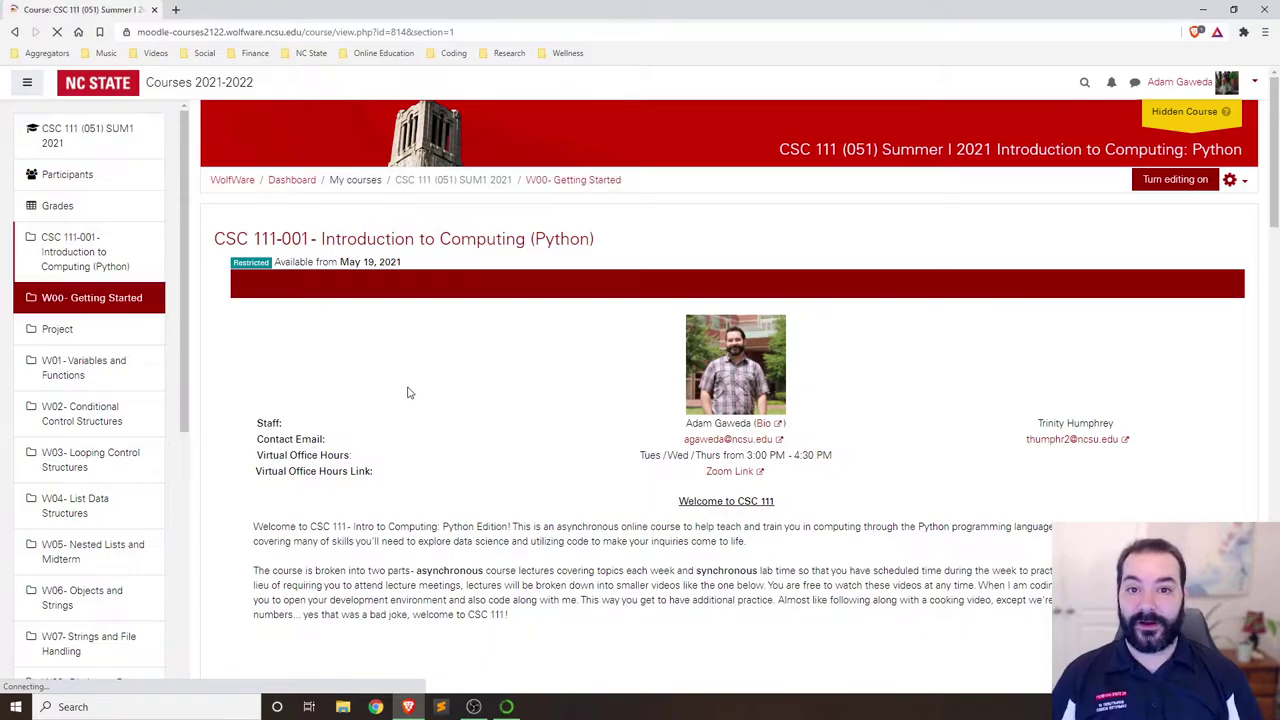
pyautogui.scroll(-10, 407, 393)
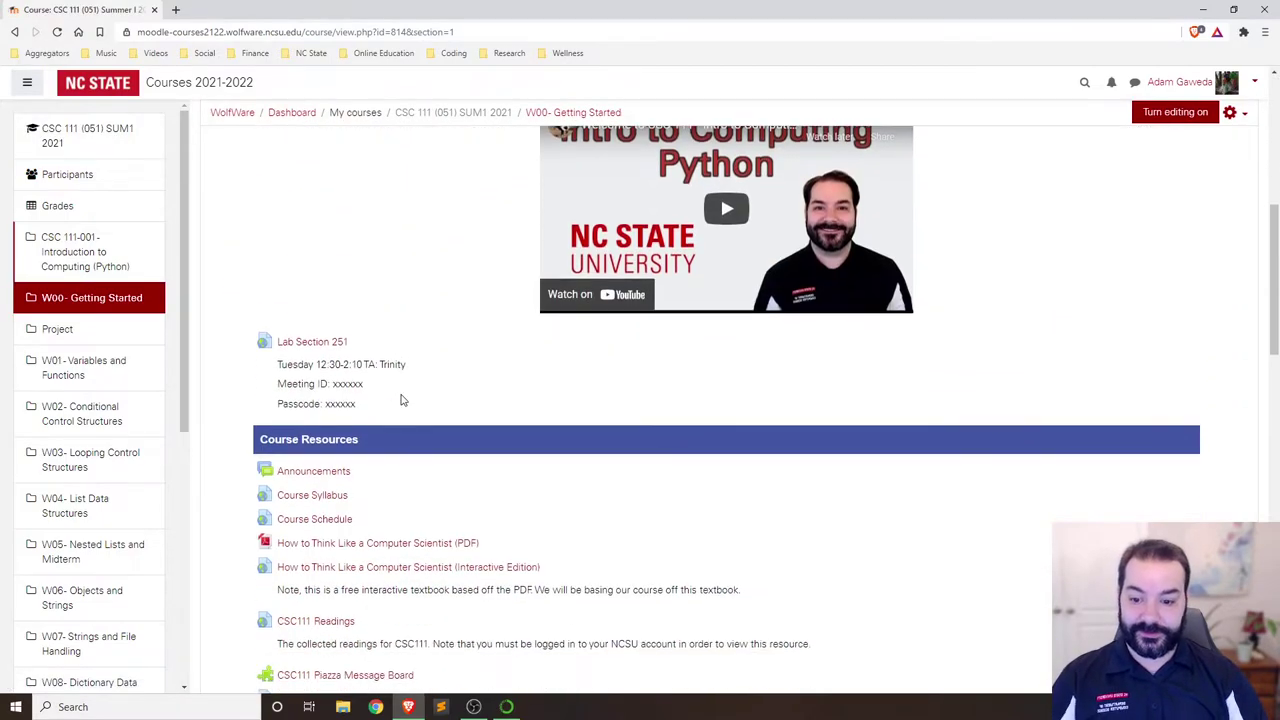
pyautogui.scroll(-10, 401, 400)
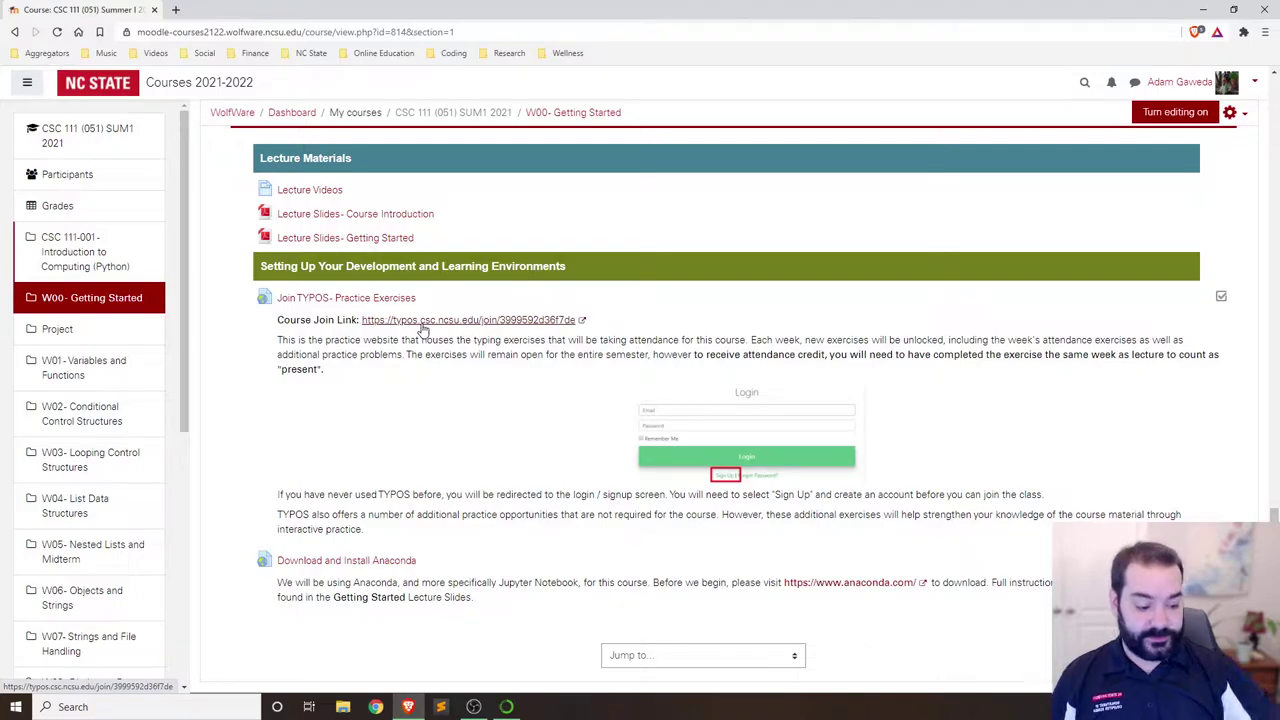
pyautogui.click(424, 321)
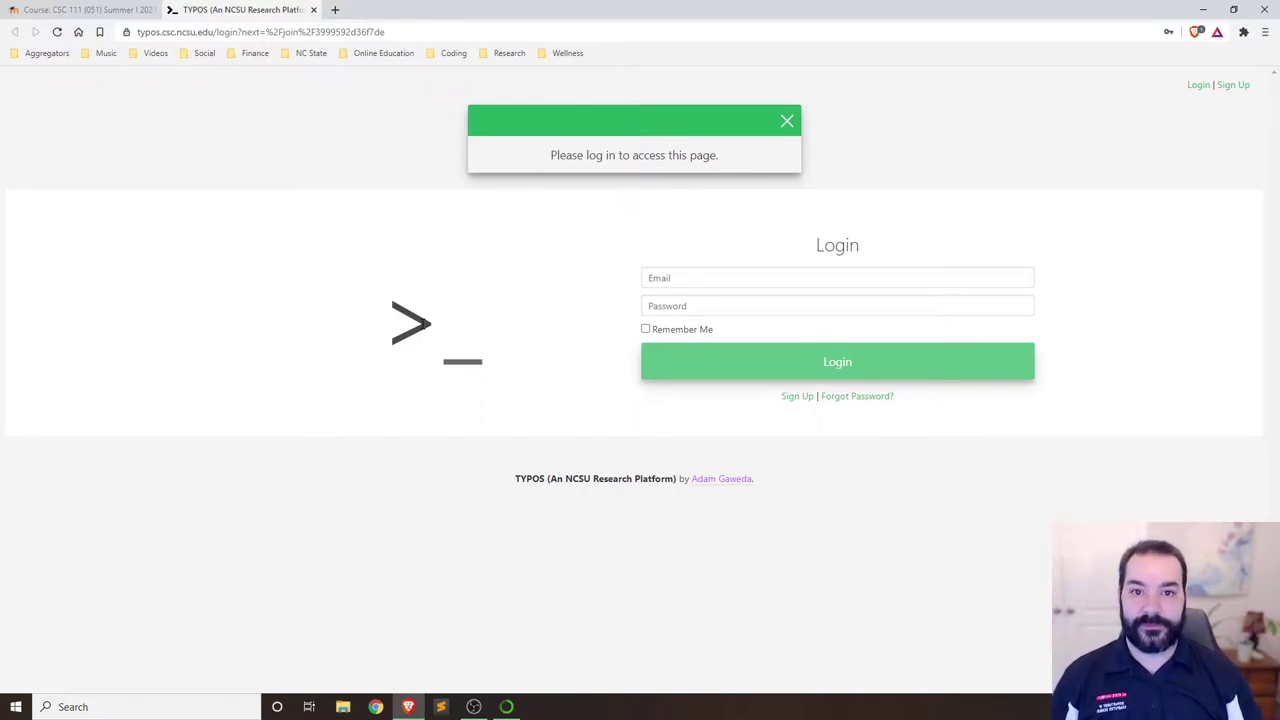
# Start a TYPOS sign-up and enter the student's first name, last name and e-mail address.
pyautogui.click(797, 400)
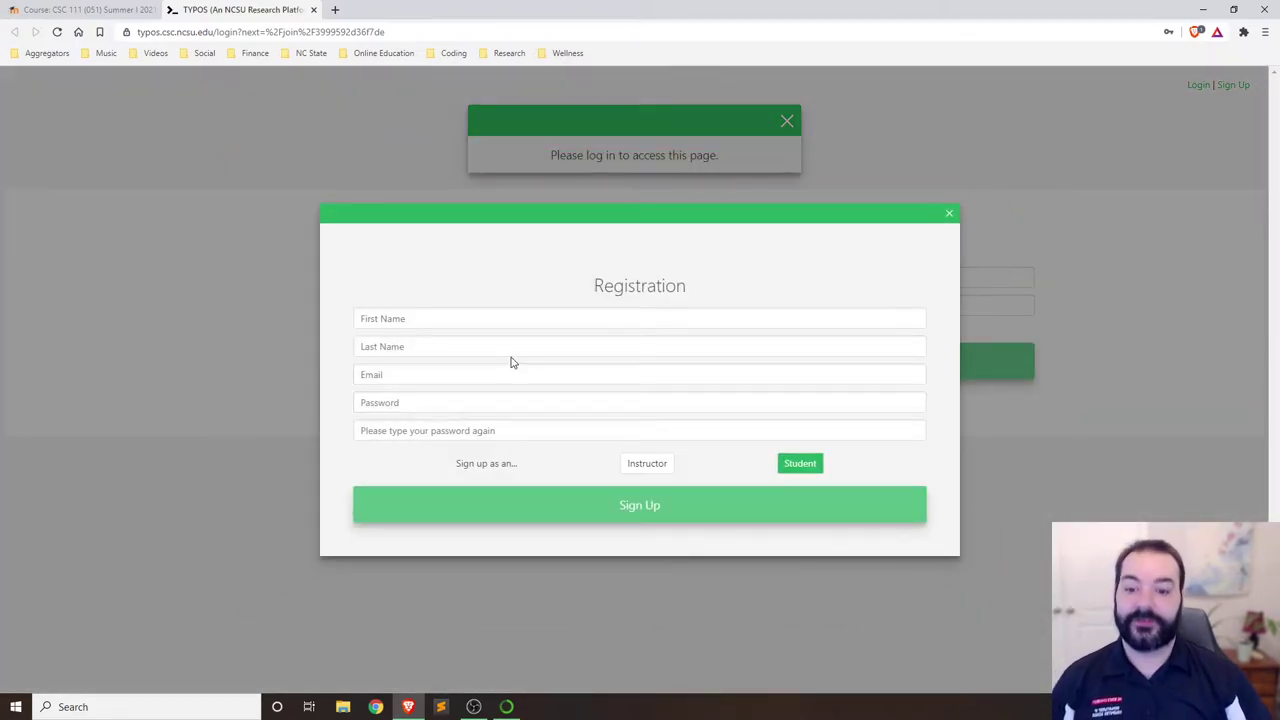
pyautogui.click(471, 318)
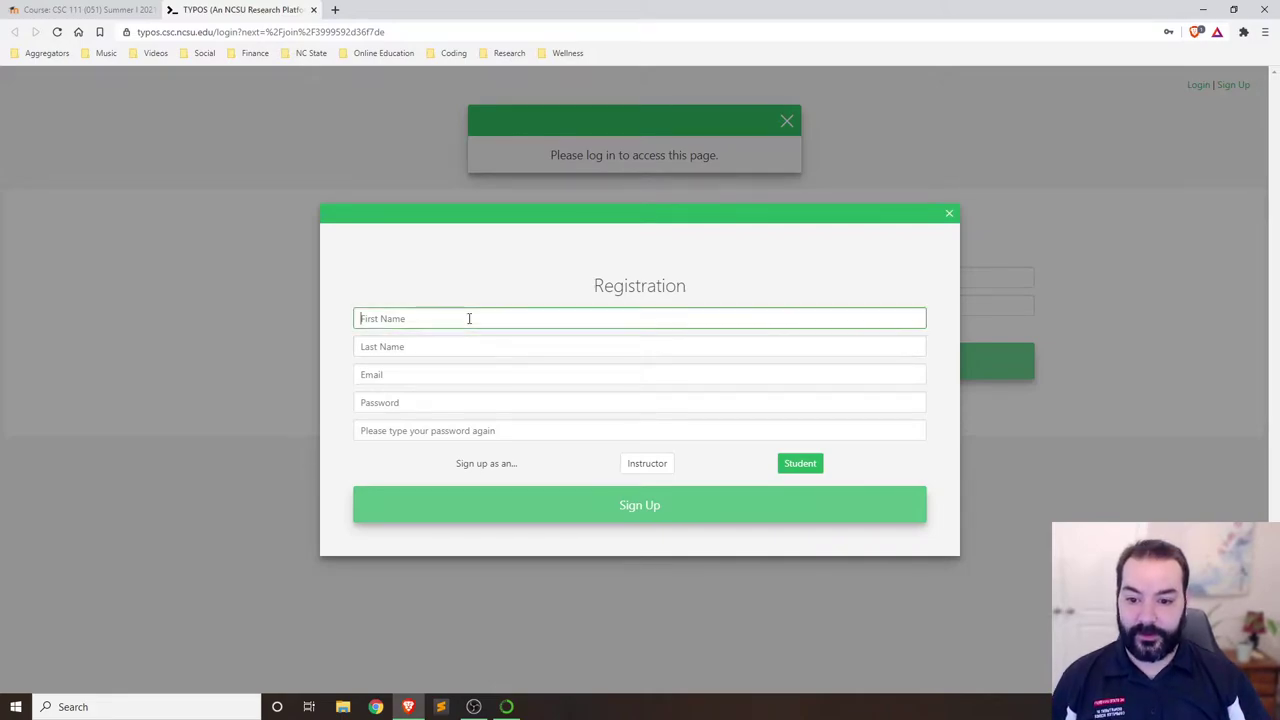
pyautogui.write('Demo')
pyautogui.press('Tab')
pyautogui.write('Student')
pyautogui.press('Tab')
pyautogui.write('demo@')
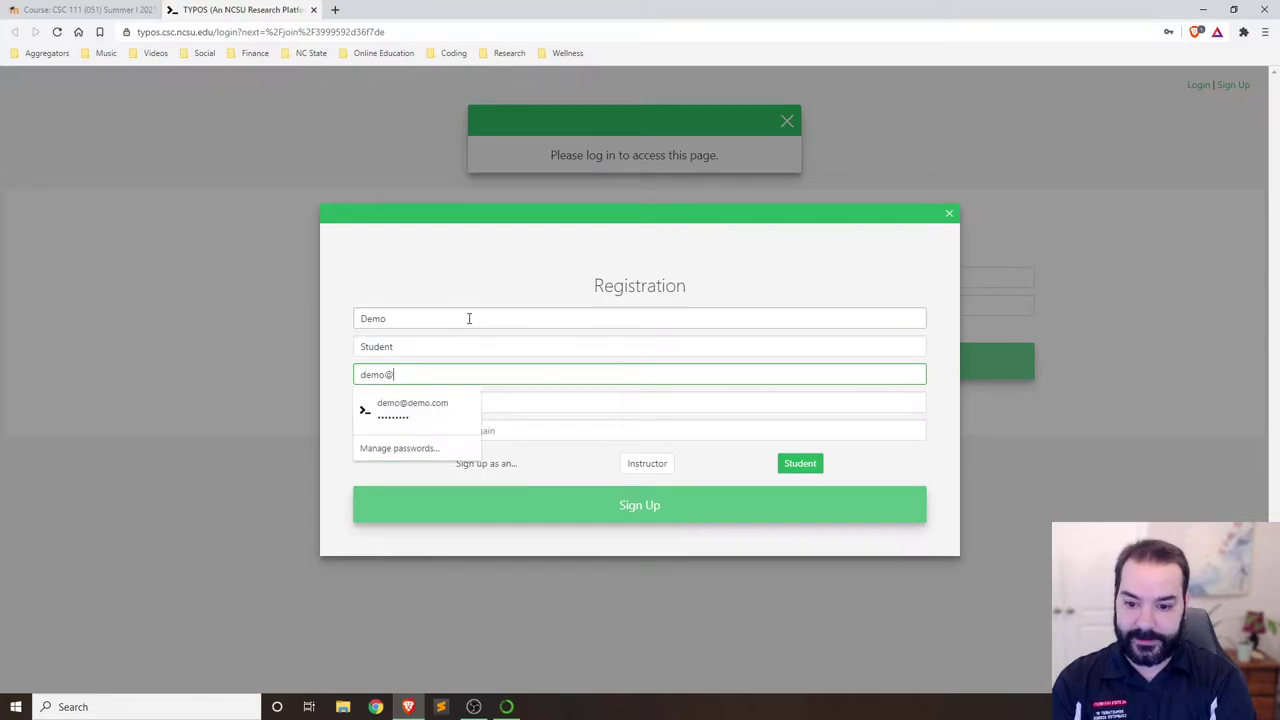
pyautogui.press('BackSpace')
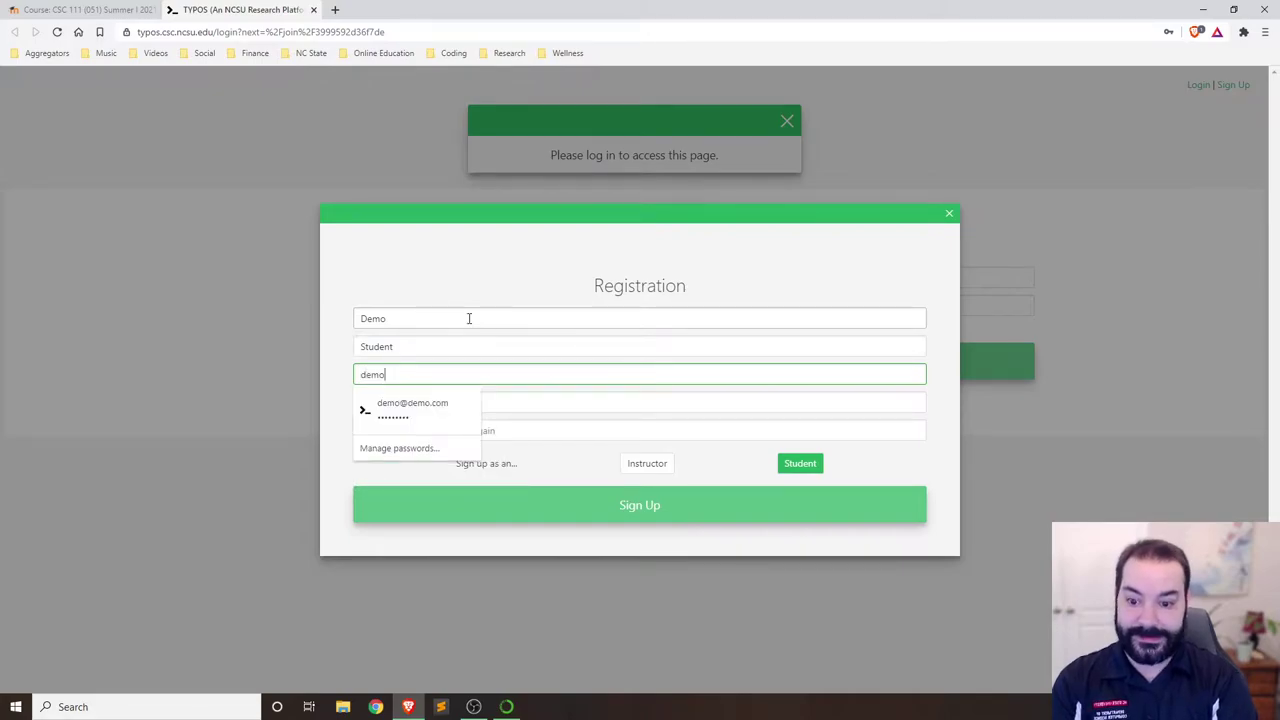
pyautogui.write('1')
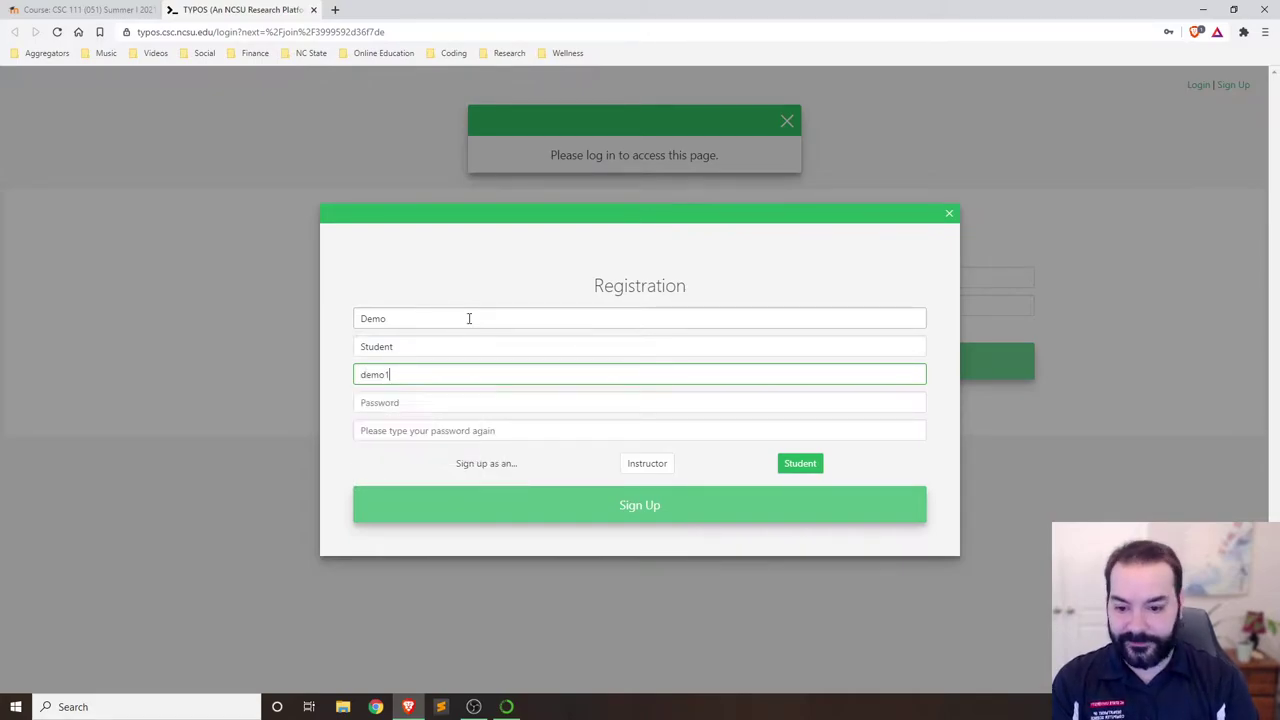
pyautogui.write('@demo')
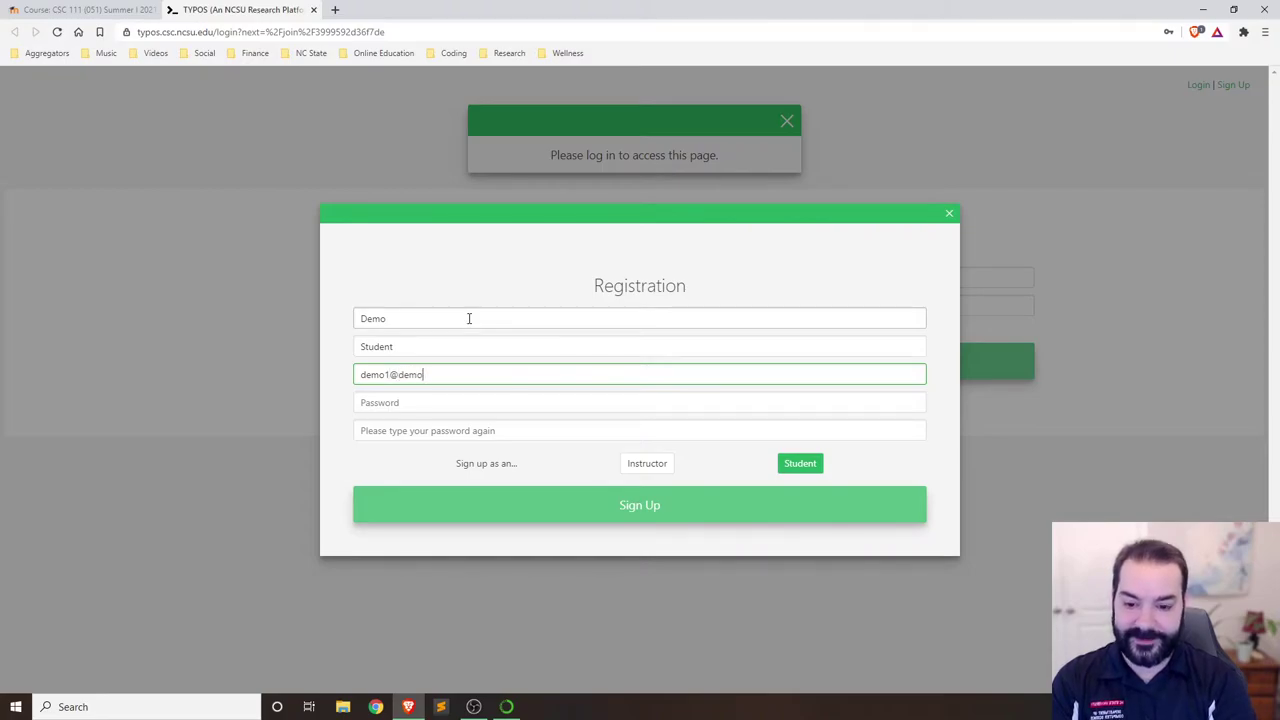
pyautogui.write('.com')
pyautogui.press('Tab')
# Enter and confirm the account password, then submit the Student registration.
pyautogui.write('demo')
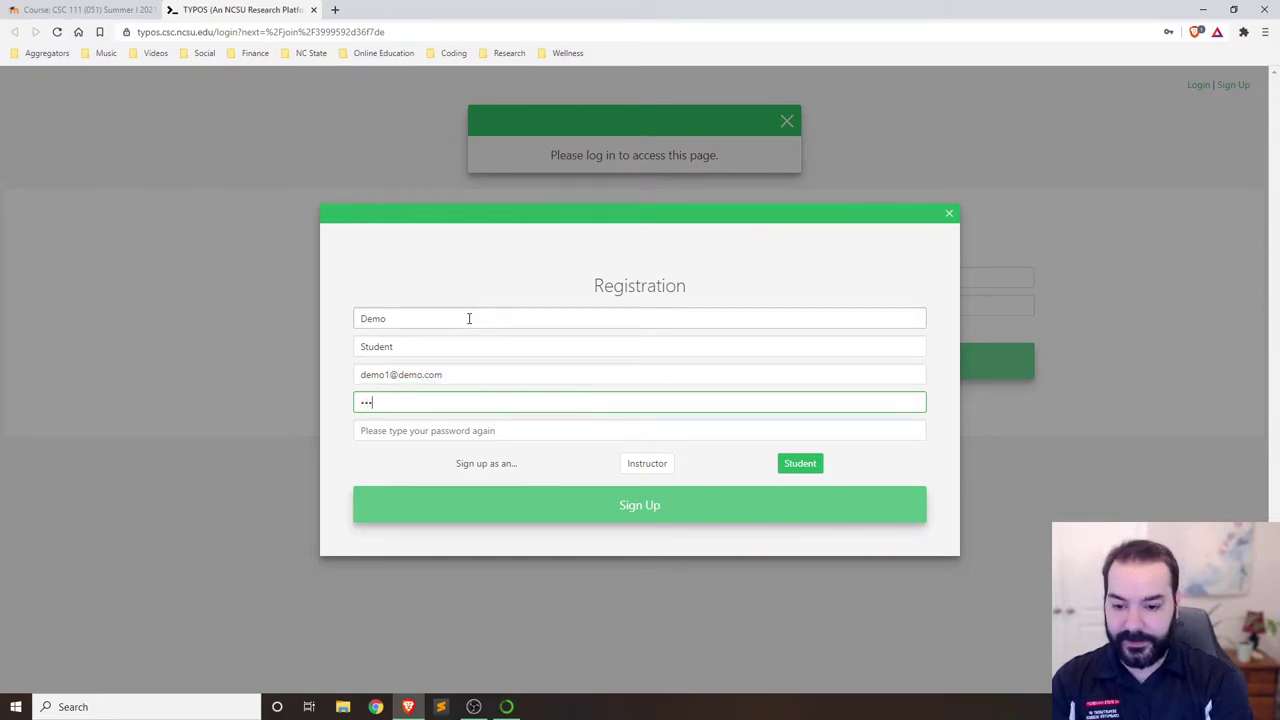
pyautogui.hotkey('ctrl', 'a')
pyautogui.write('demo1234')
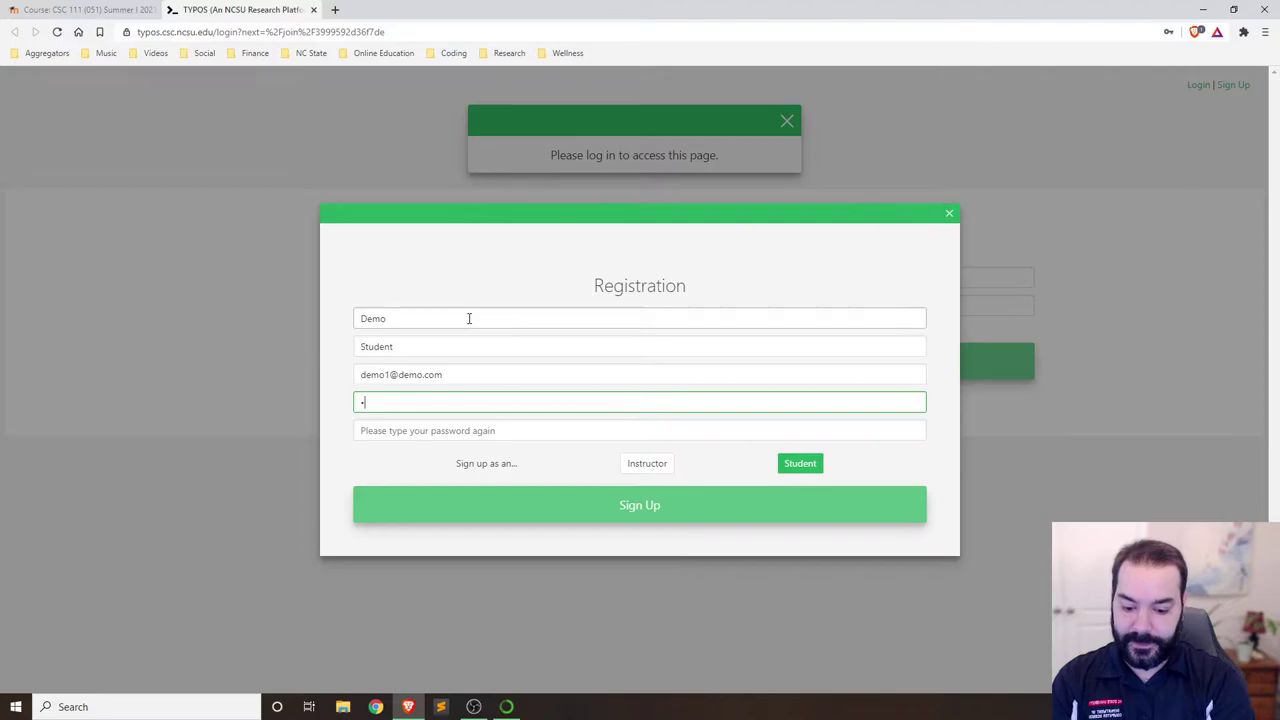
pyautogui.press('Tab')
pyautogui.write('demo1234')
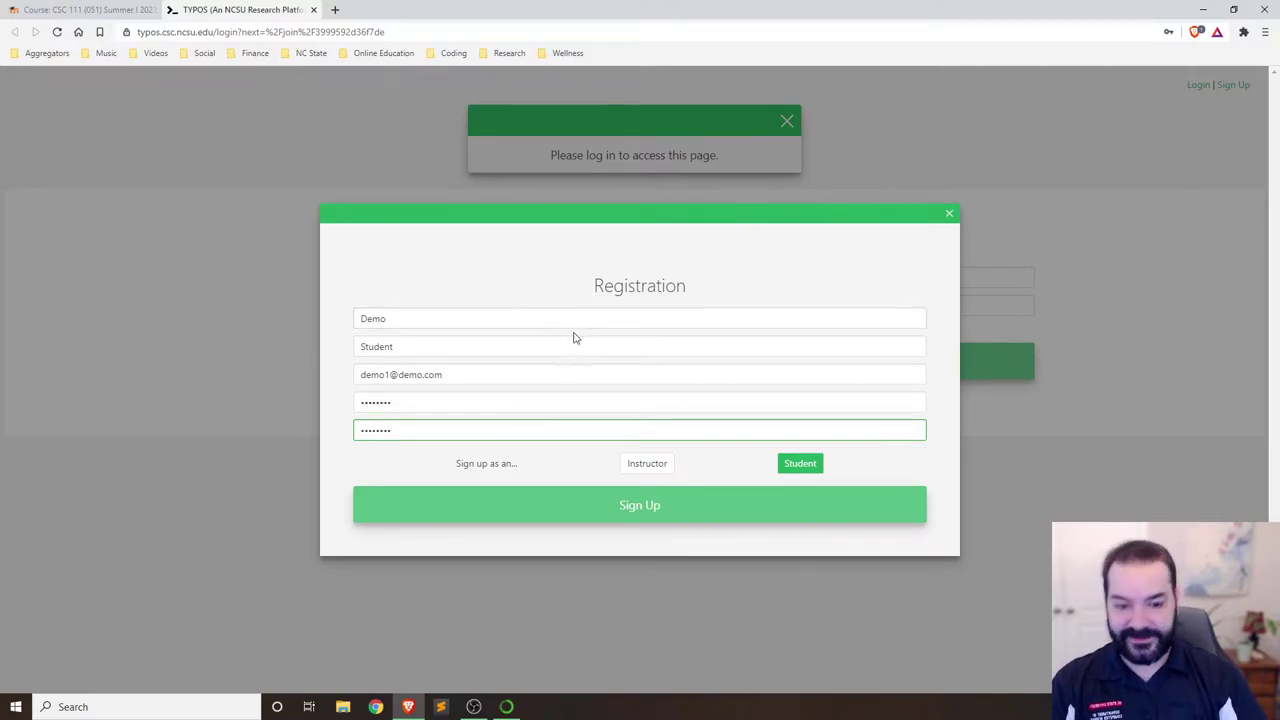
pyautogui.click(560, 520)
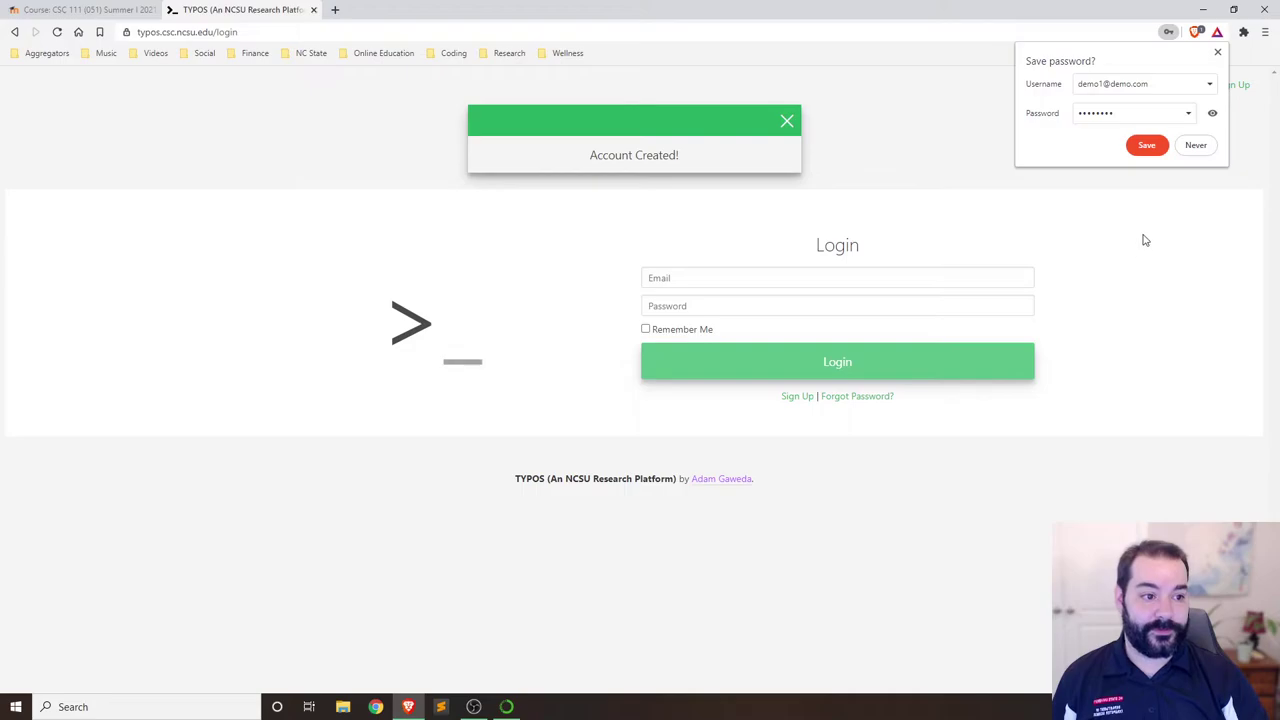
# Save the new login in the browser and sign in to TYPOS with the saved credentials.
pyautogui.click(1150, 146)
pyautogui.click(799, 278)
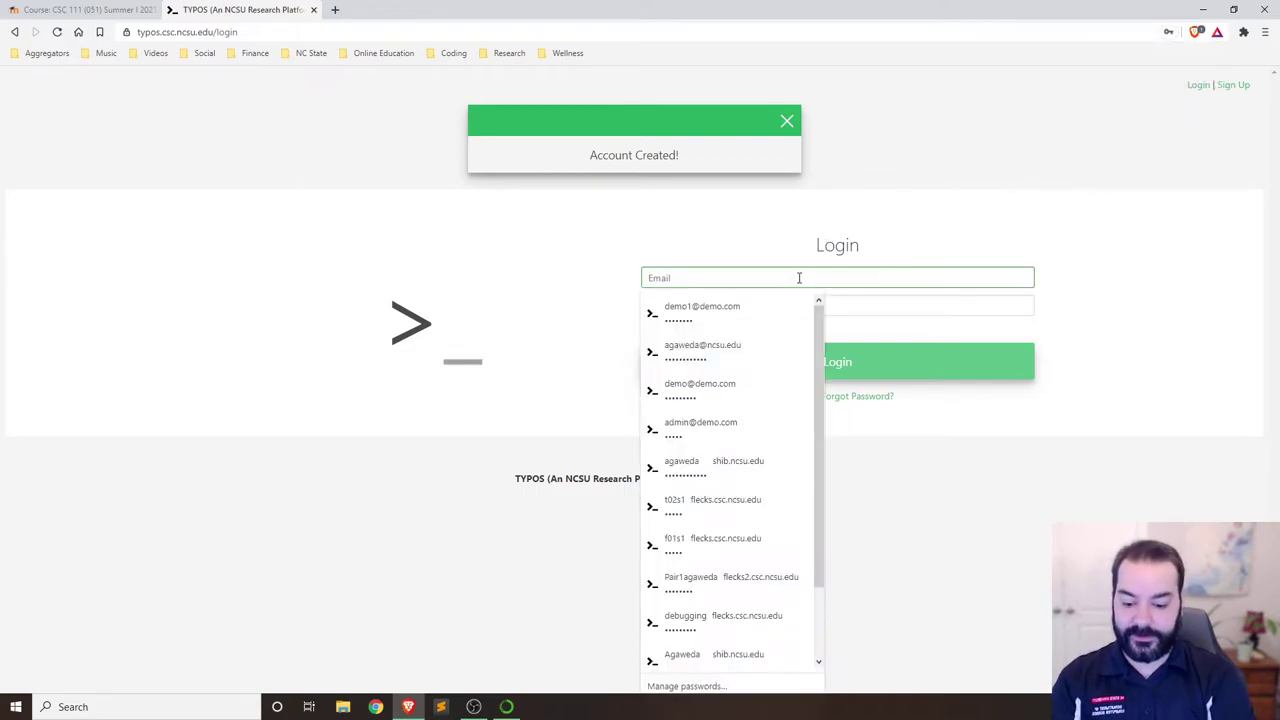
pyautogui.write('d')
pyautogui.press('BackSpace')
pyautogui.press('Down')
pyautogui.press('Return')
pyautogui.press('Tab')
pyautogui.click(754, 368)
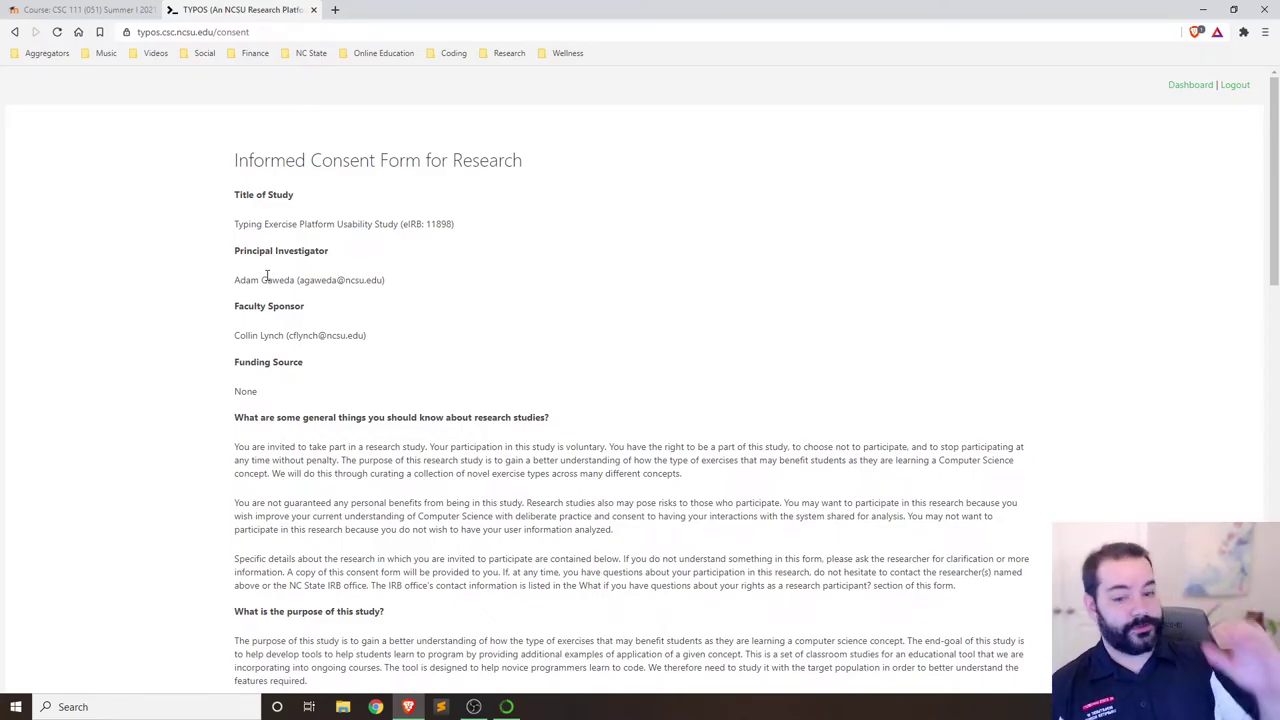
# Choose 'I Accept' on the research consent form and submit it.
pyautogui.scroll(-3, 319, 268)
pyautogui.scroll(-3, 319, 268)
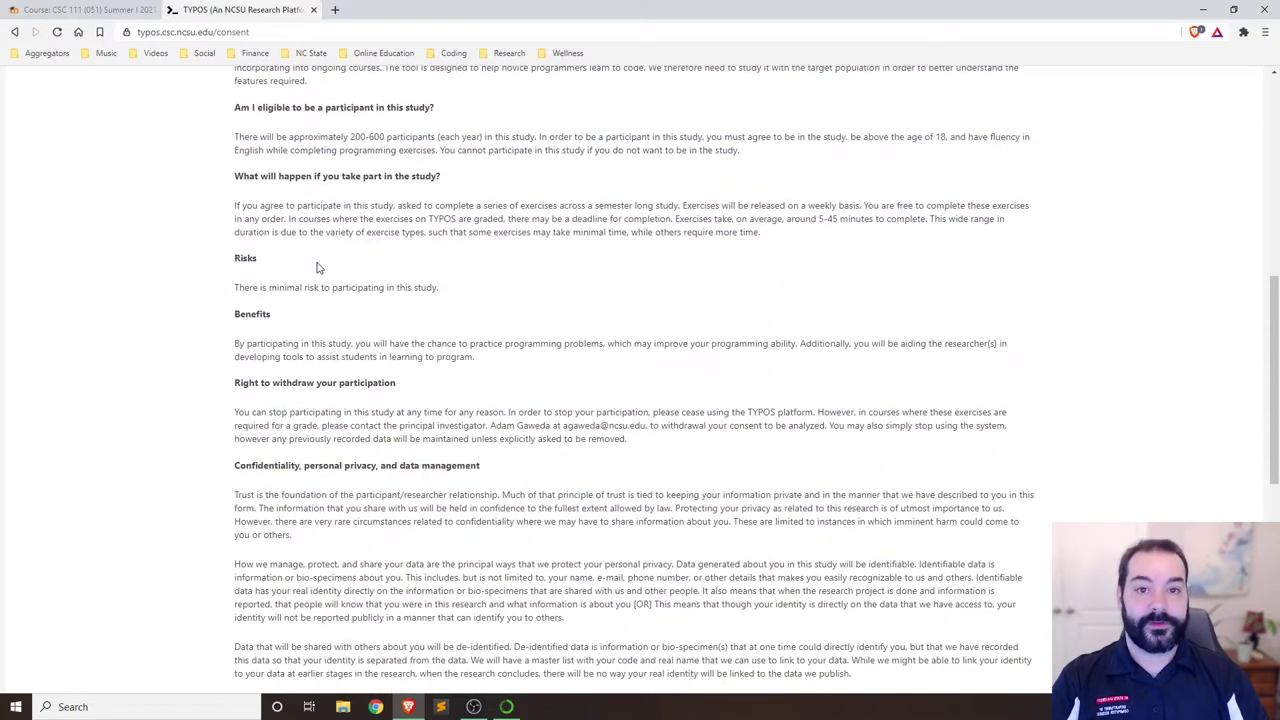
pyautogui.scroll(-4, 319, 268)
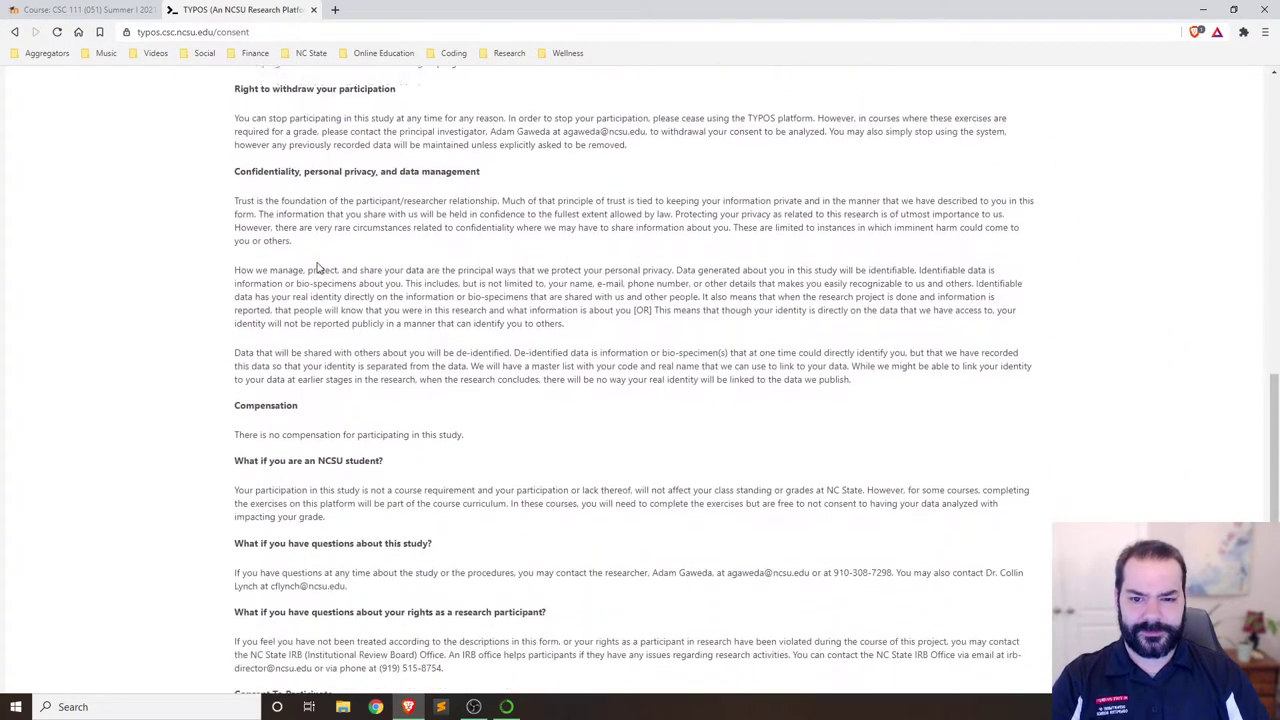
pyautogui.scroll(-2, 319, 268)
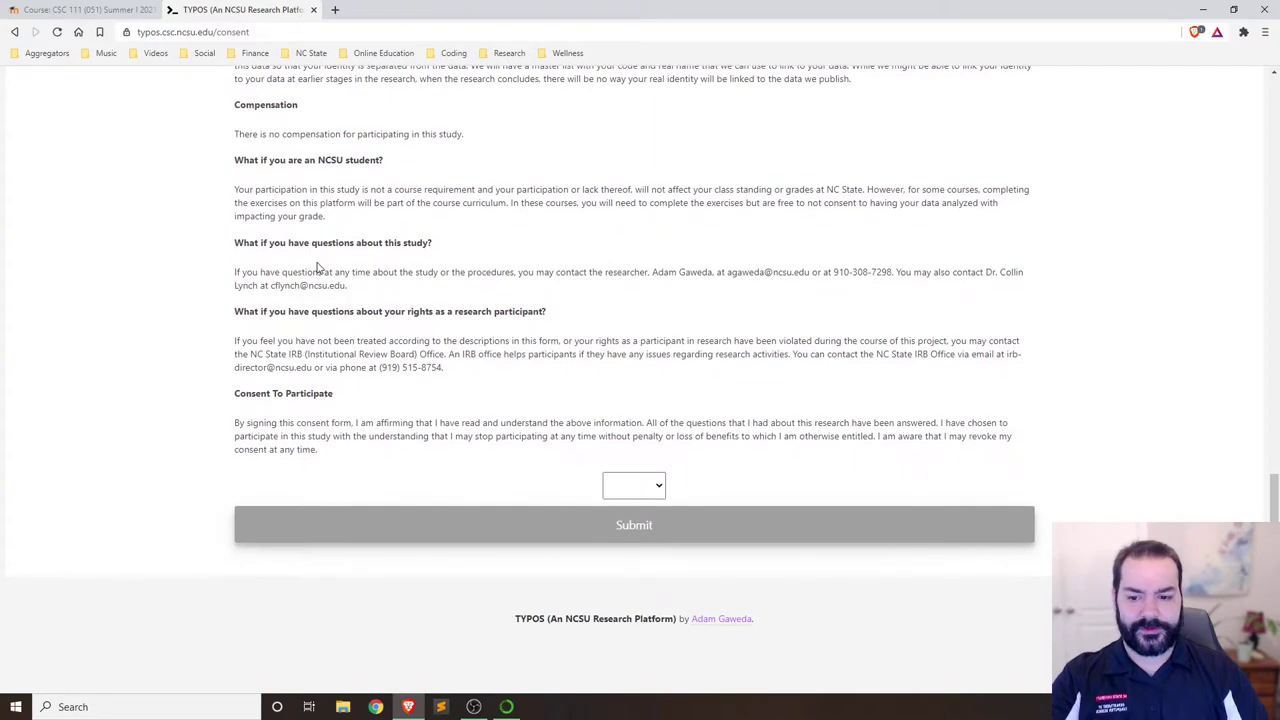
pyautogui.click(631, 491)
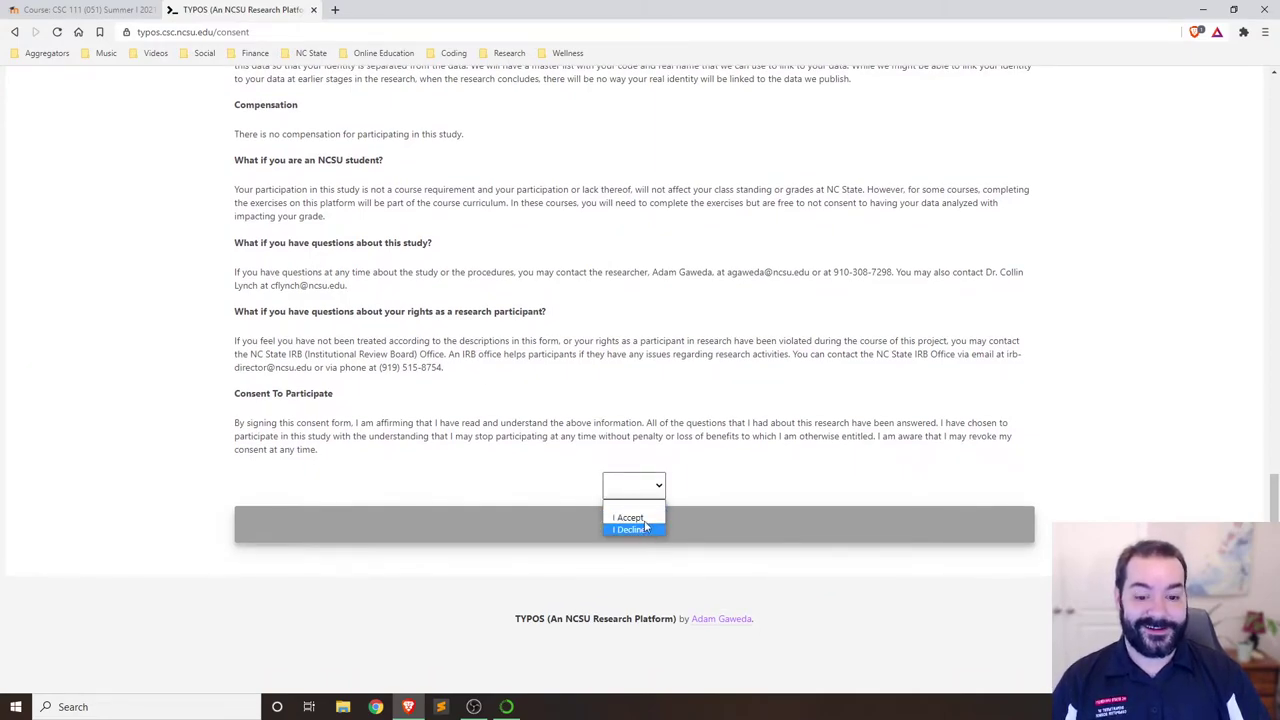
pyautogui.click(640, 518)
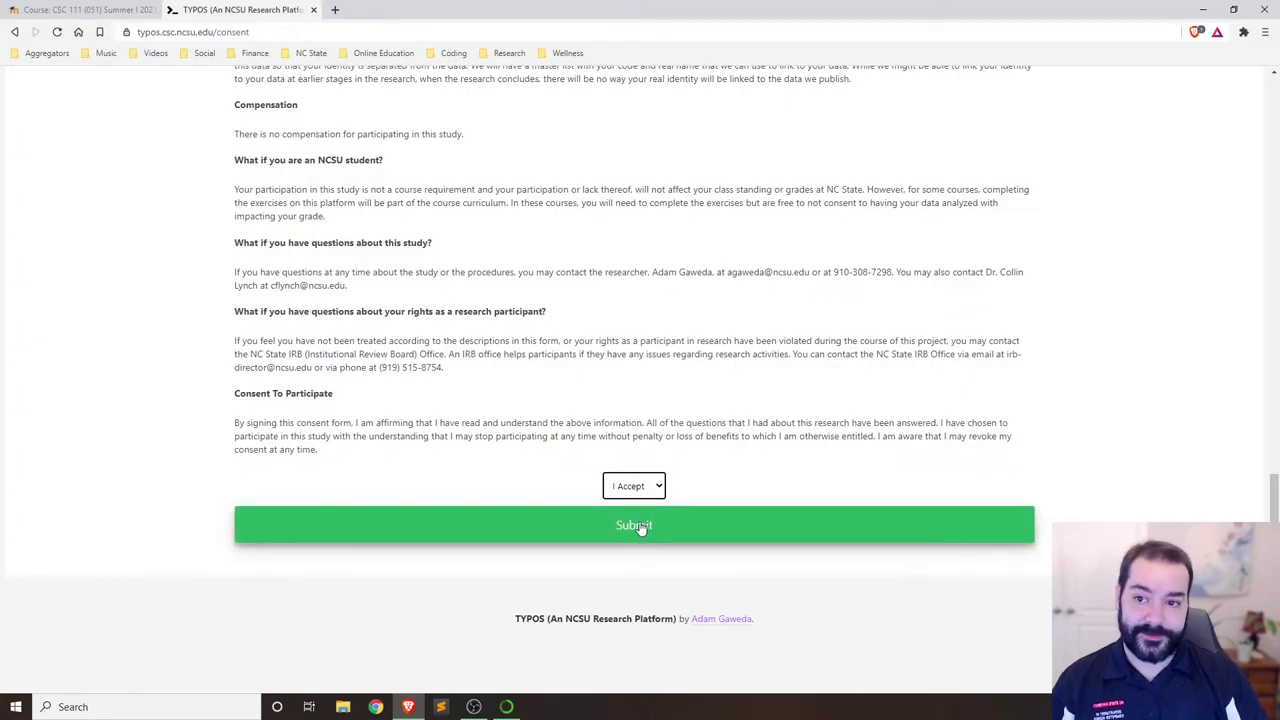
pyautogui.click(641, 528)
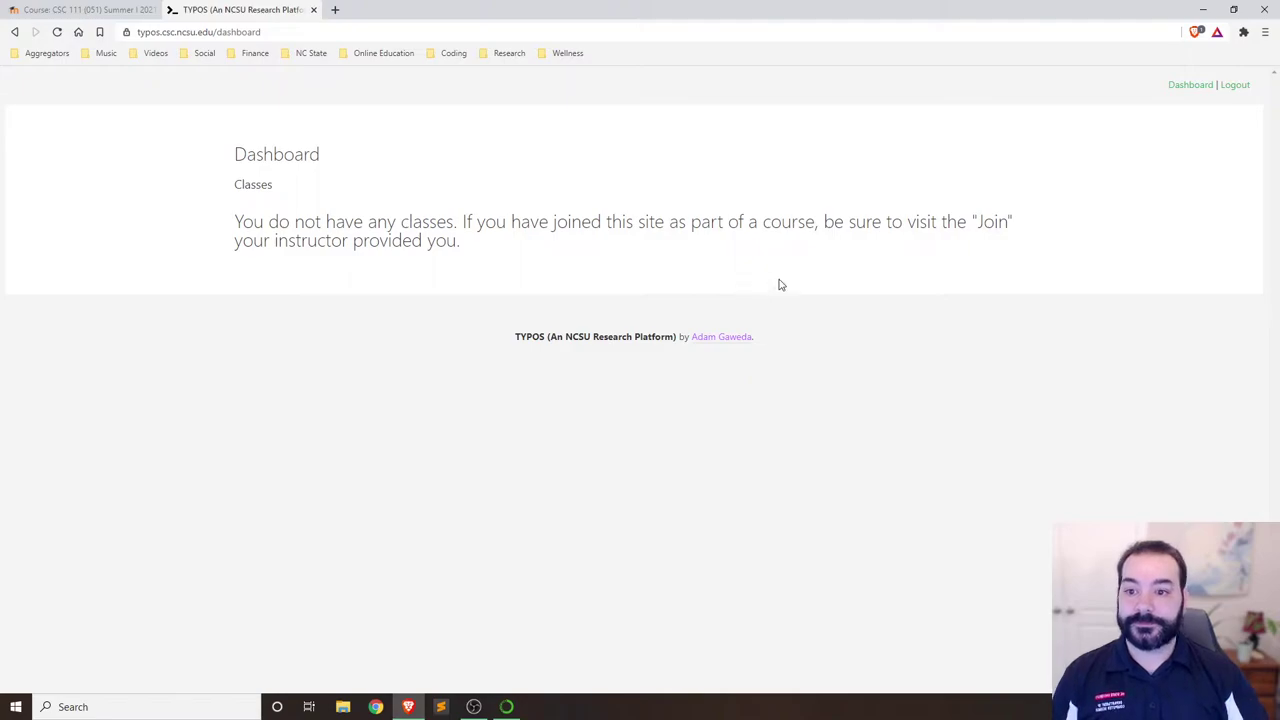
# Use Moodle's Course Join Link to join CSC 111, then open the class from the dashboard.
pyautogui.click(82, 12)
pyautogui.moveTo(588, 320); pyautogui.dragTo(362, 320)
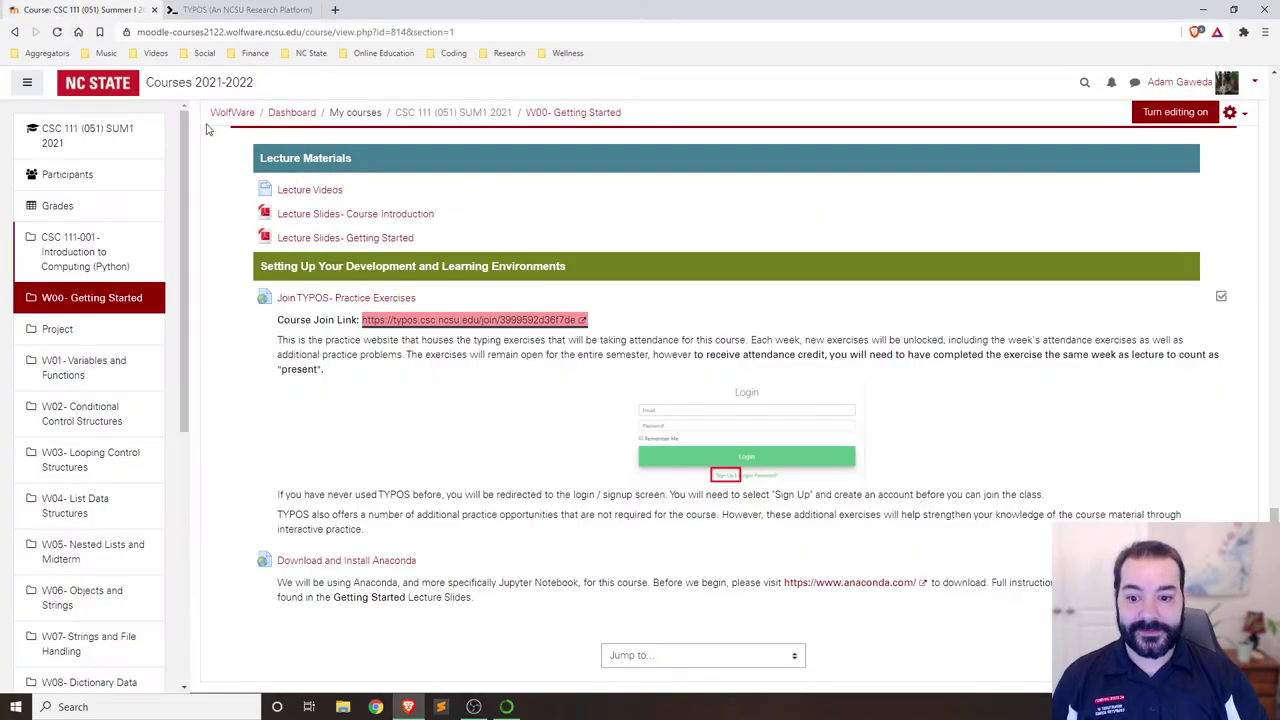
pyautogui.click(409, 322)
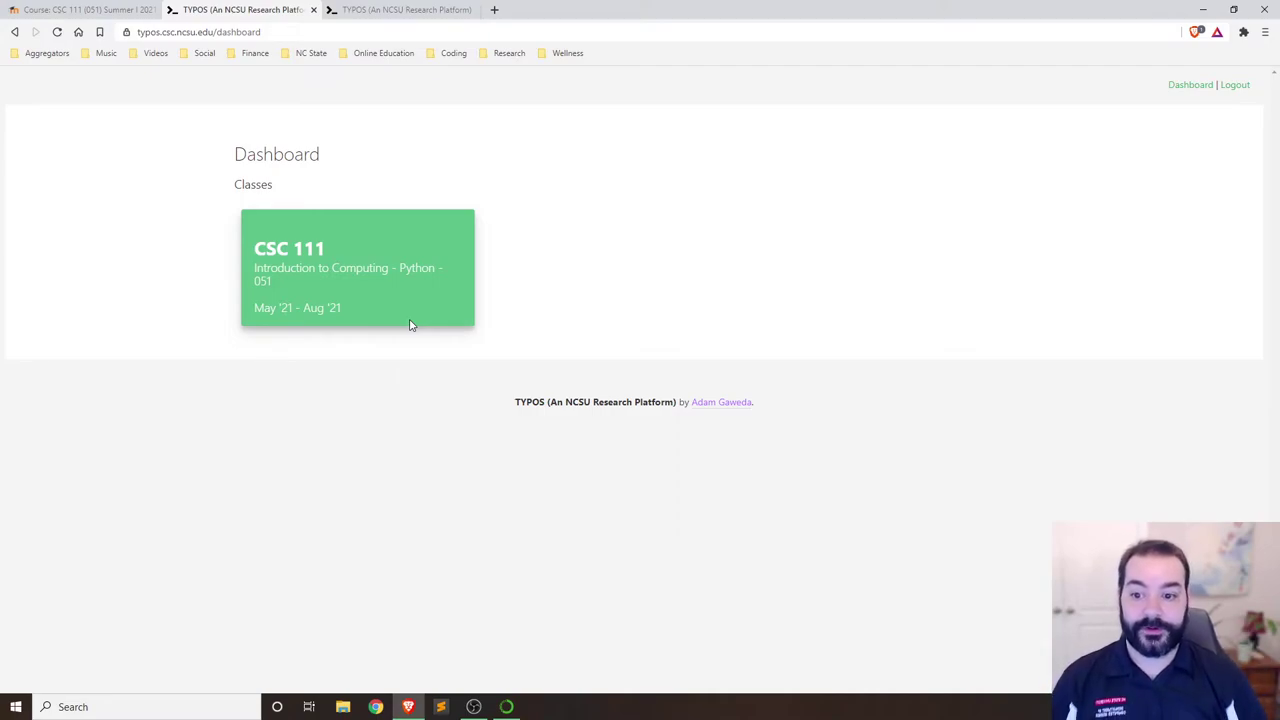
pyautogui.click(350, 278)
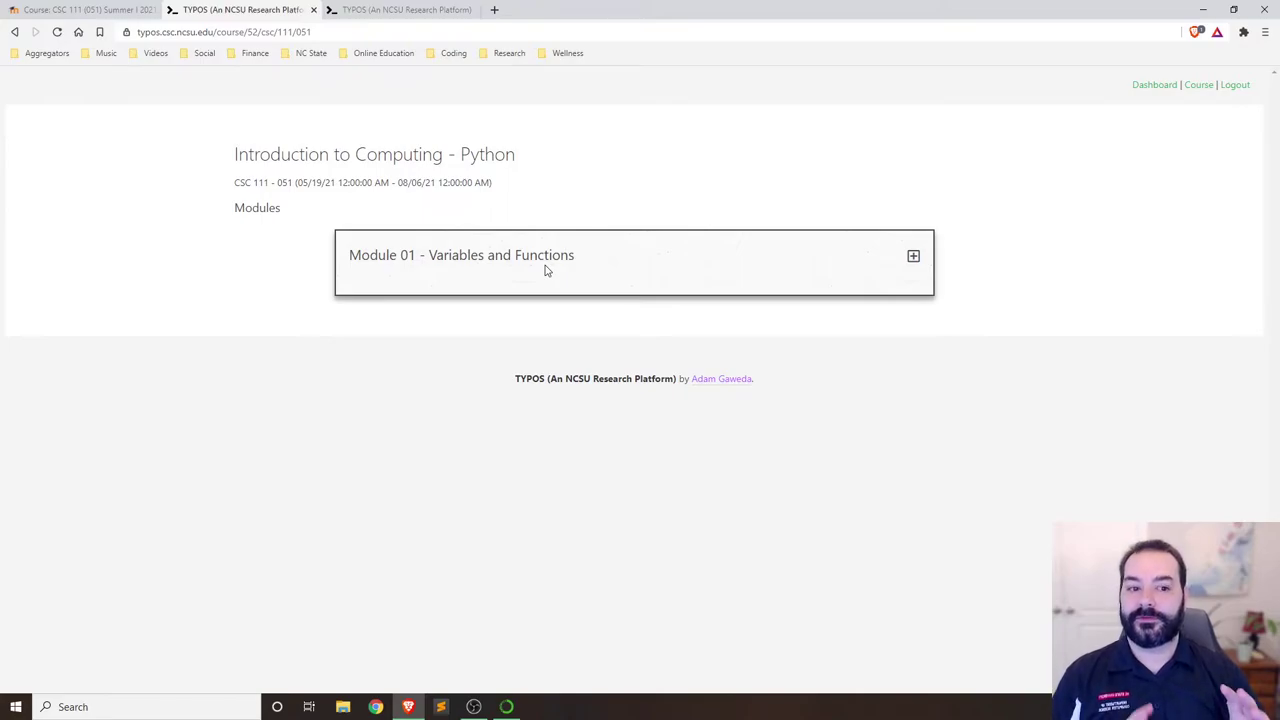
# Expand Module 01, open the Bugs in Function Calls exercise, and return to Moodle.
pyautogui.click(913, 256)
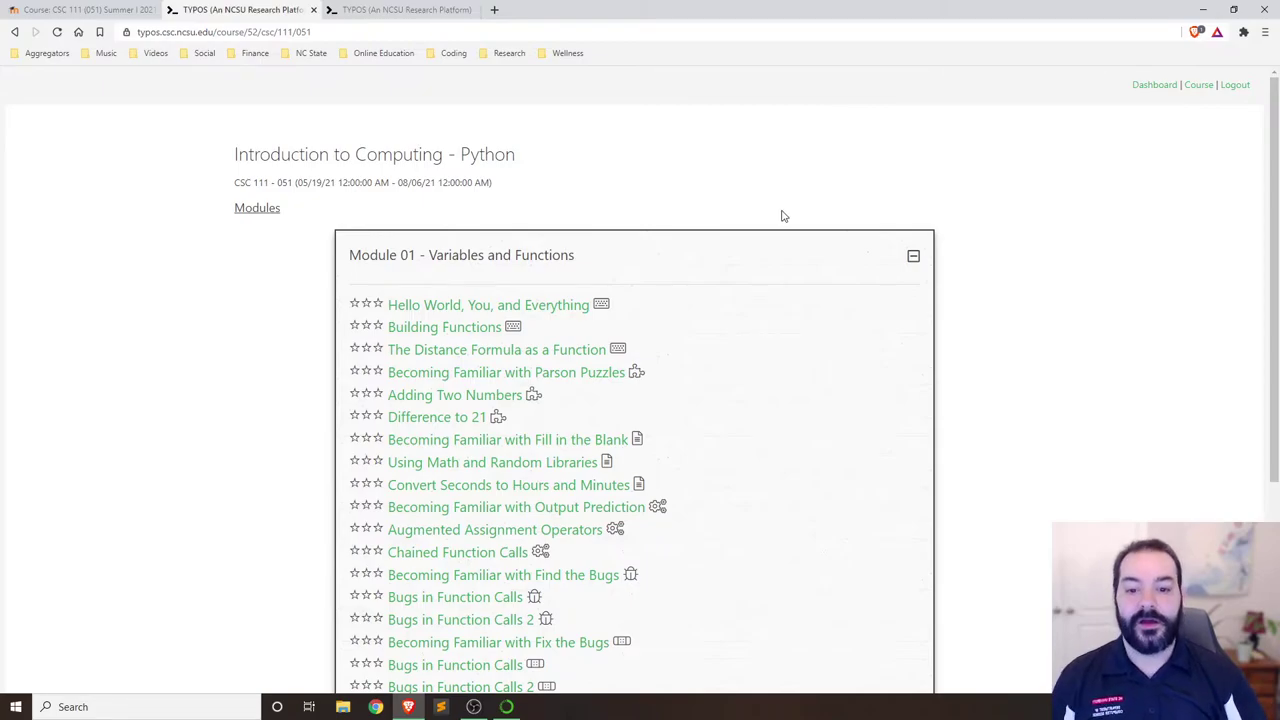
pyautogui.scroll(-2, 778, 225)
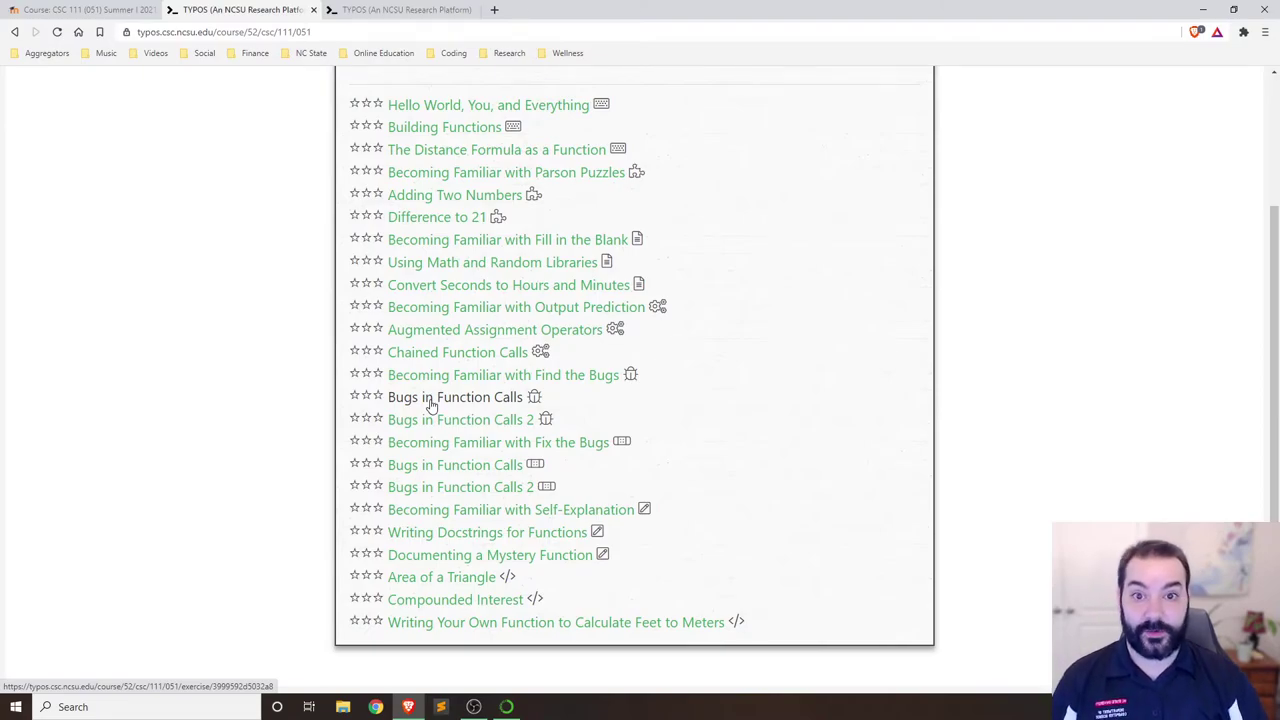
pyautogui.click(432, 398)
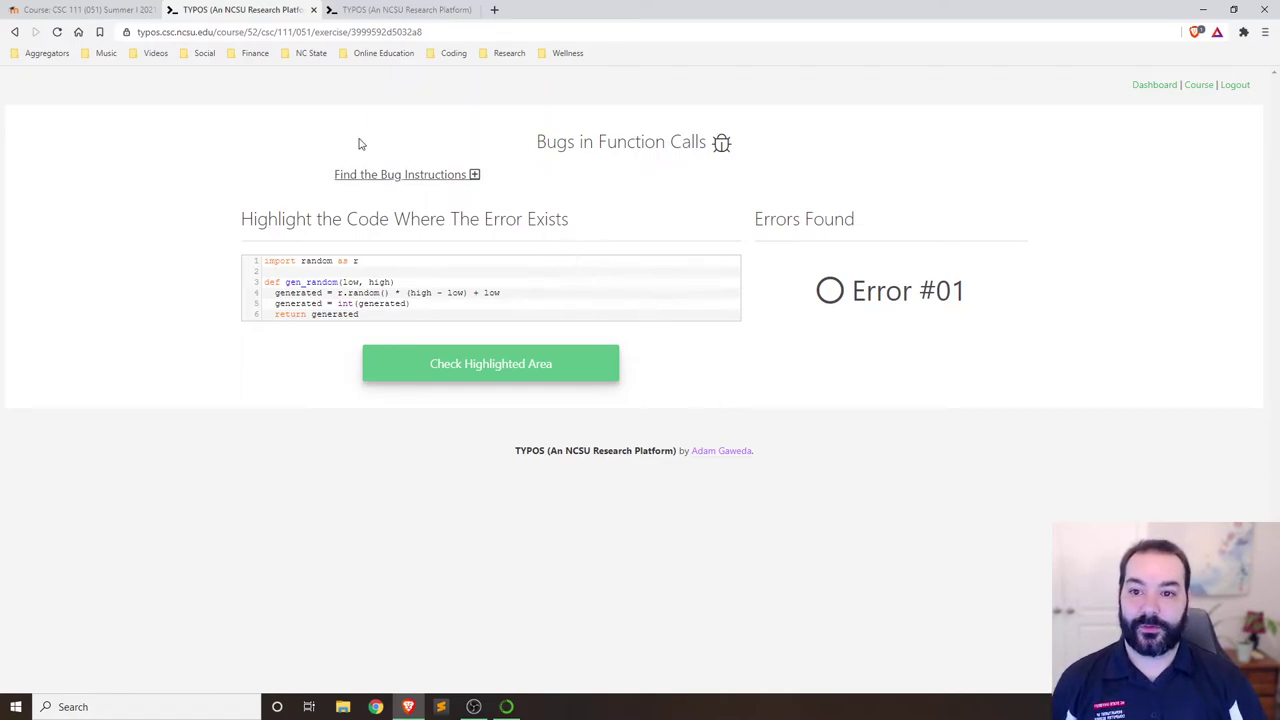
pyautogui.click(95, 9)
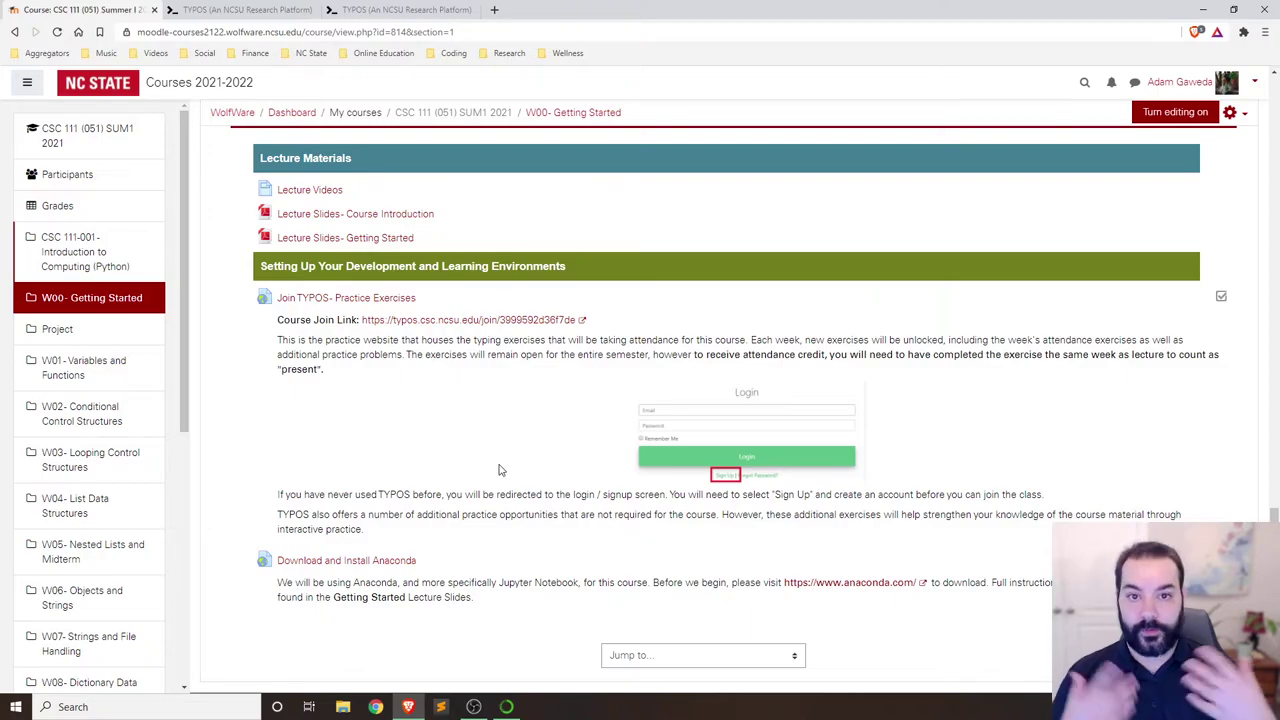
# Open Moodle's Download and Install Anaconda link to reach the Anaconda website.
pyautogui.scroll(-1, 497, 469)
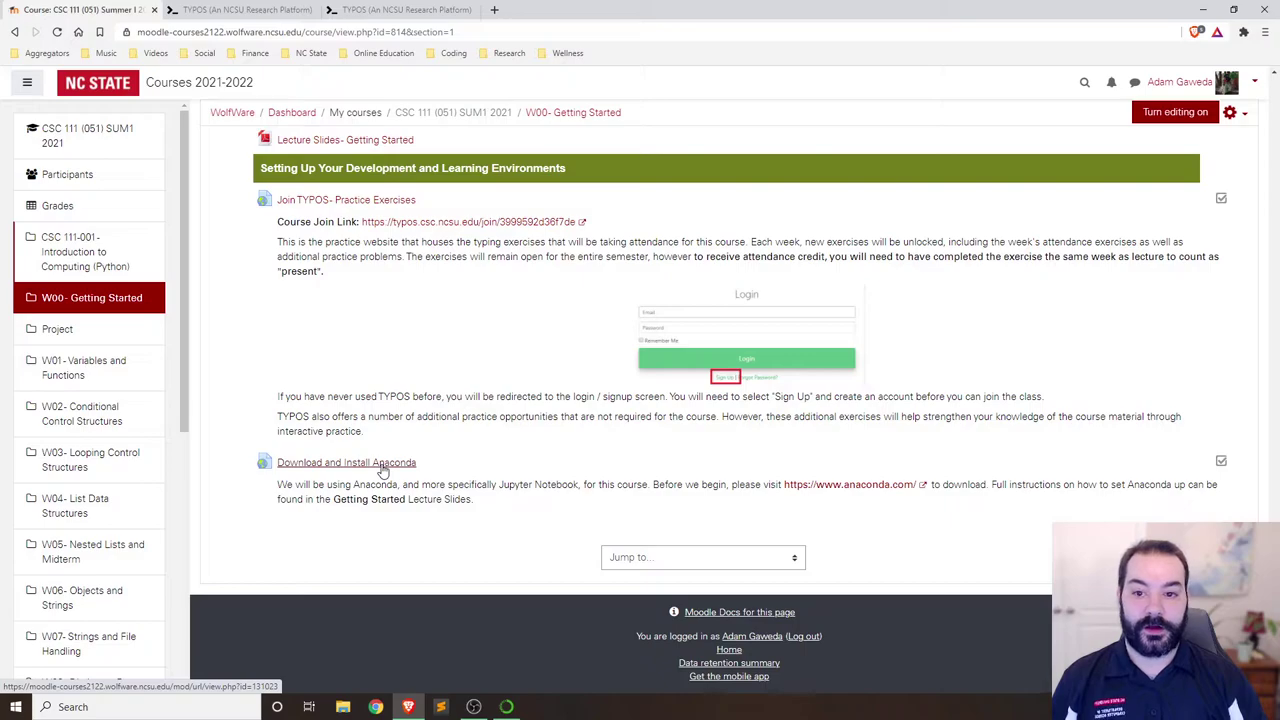
pyautogui.click(381, 466)
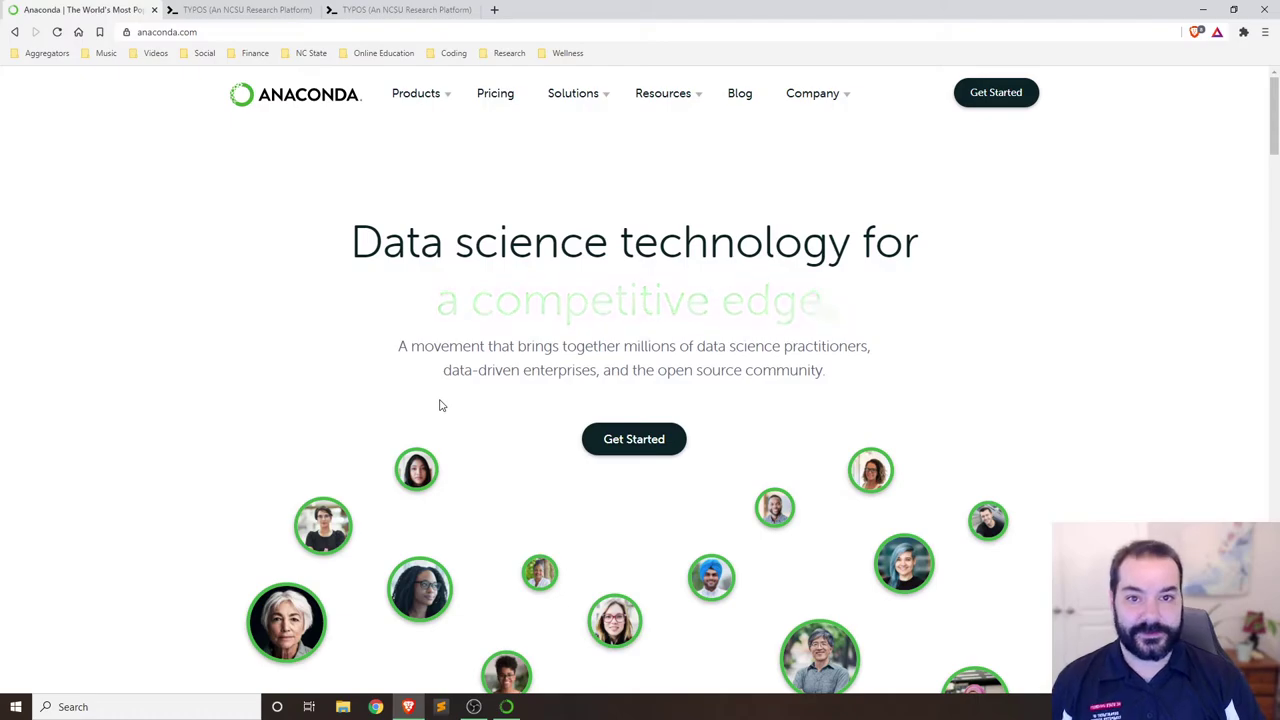
# Go to Products > Individual Edition and pick the Windows 64-Bit Graphical Installer.
pyautogui.moveTo(451, 94)
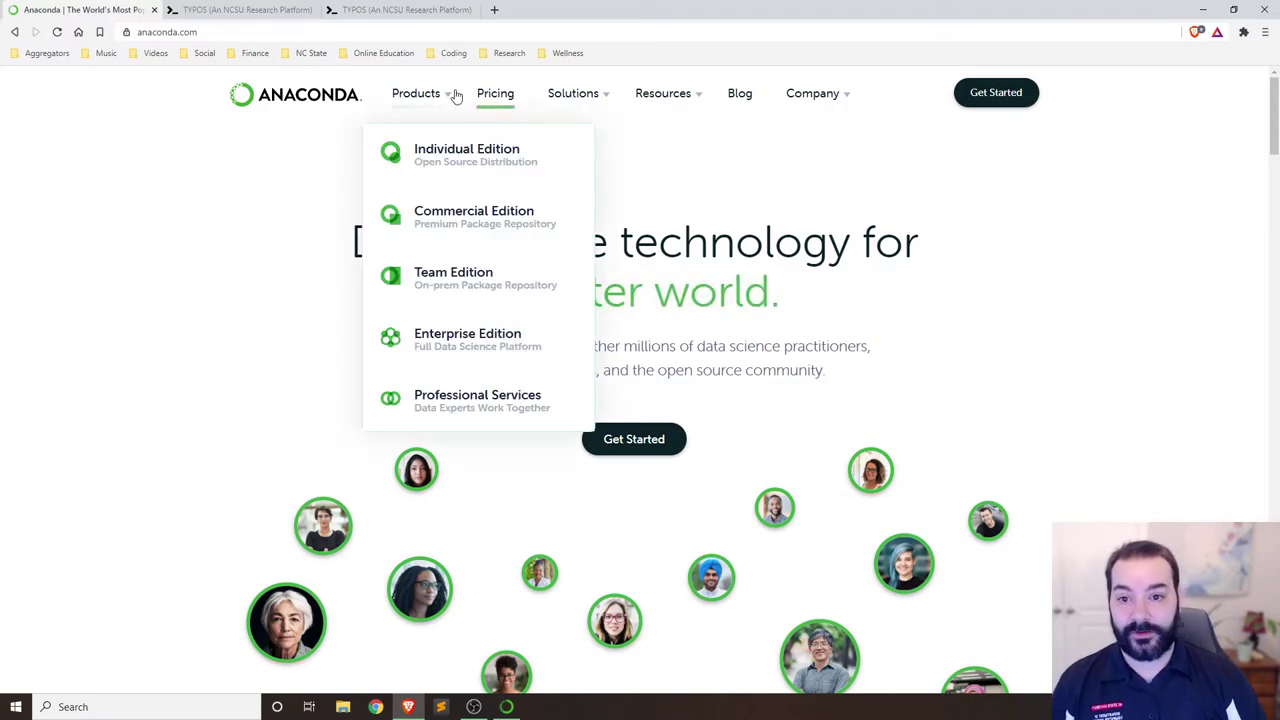
pyautogui.click(451, 168)
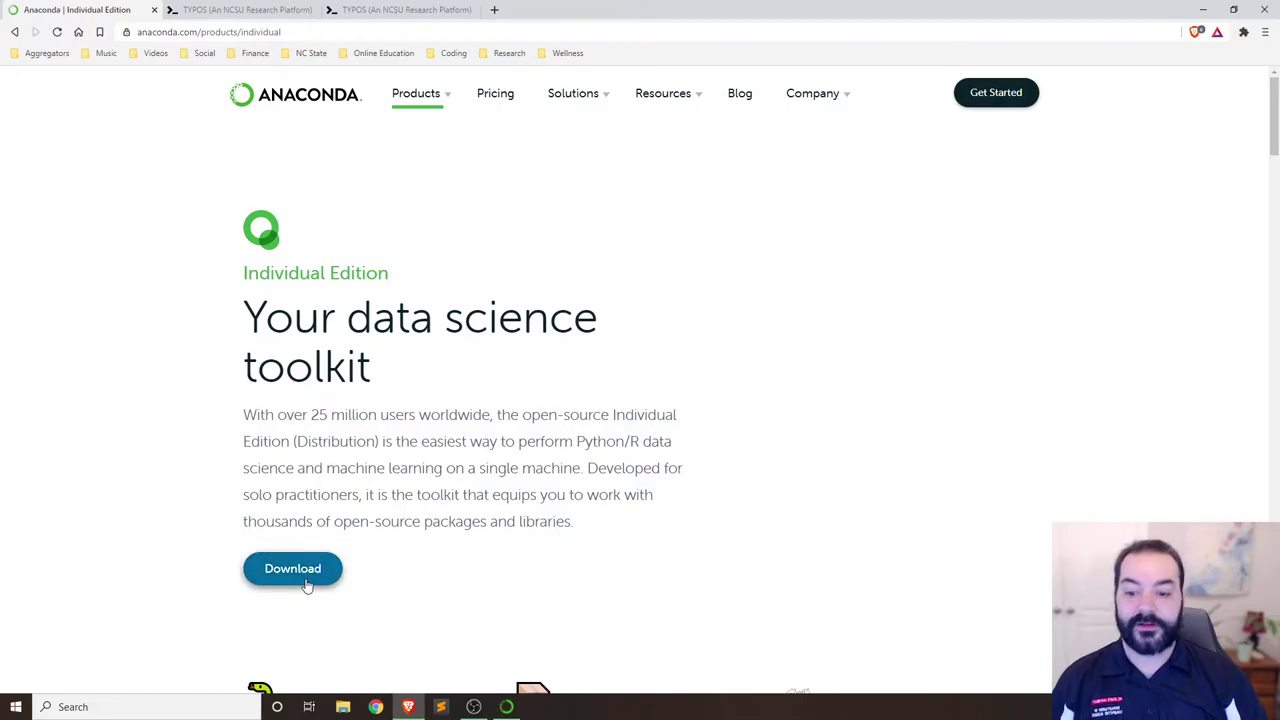
pyautogui.scroll(-10, 300, 575)
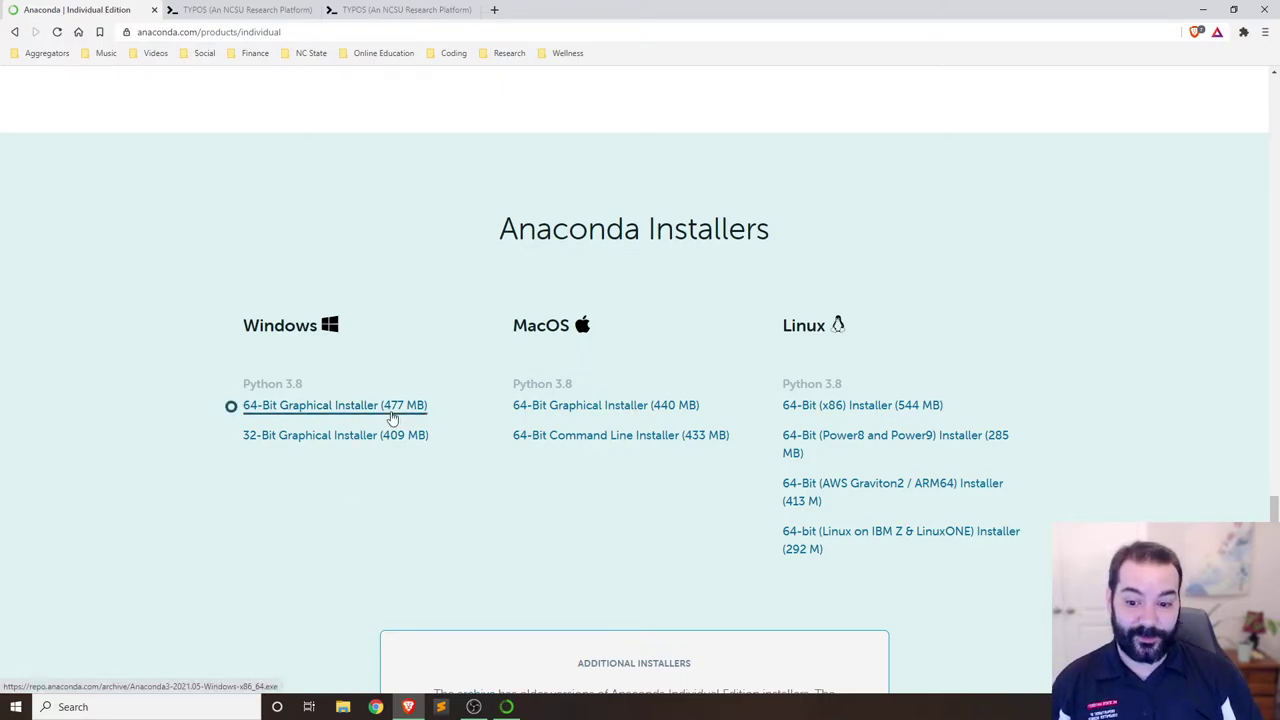
pyautogui.click(392, 418)
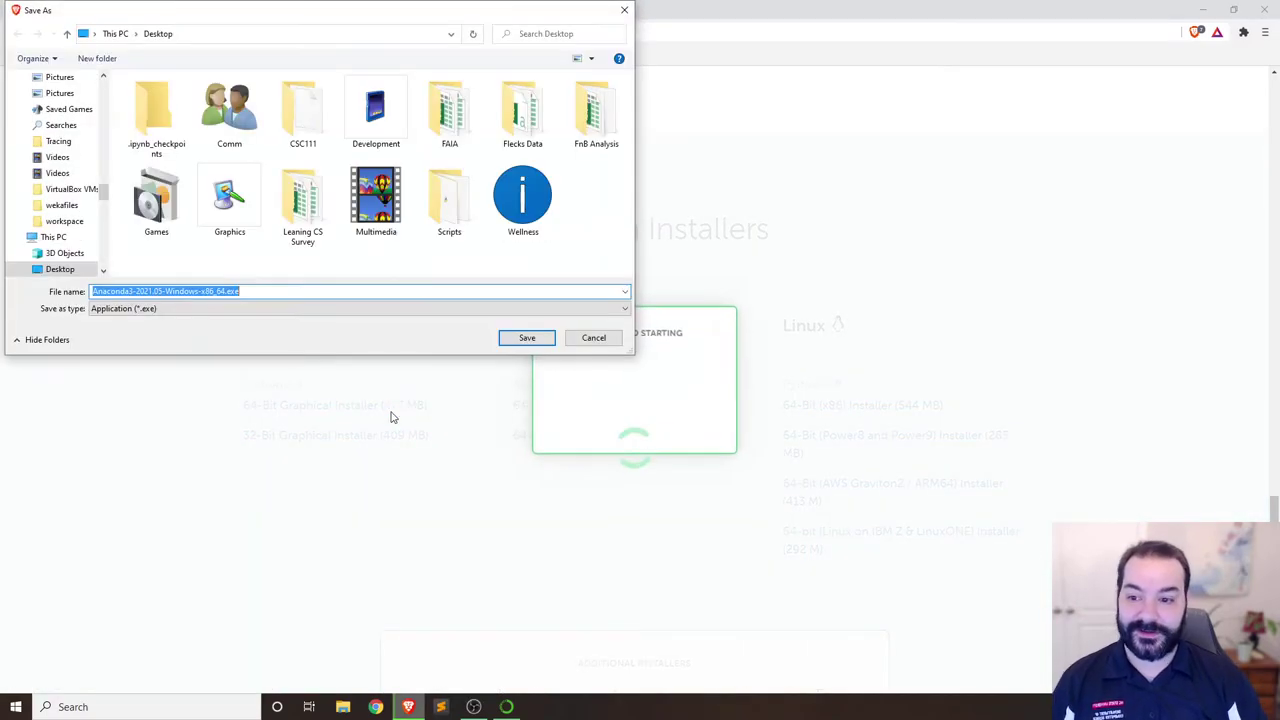
# Save Anaconda3-2021.05-Windows-x86_64.exe to the Desktop.
pyautogui.click(524, 337)
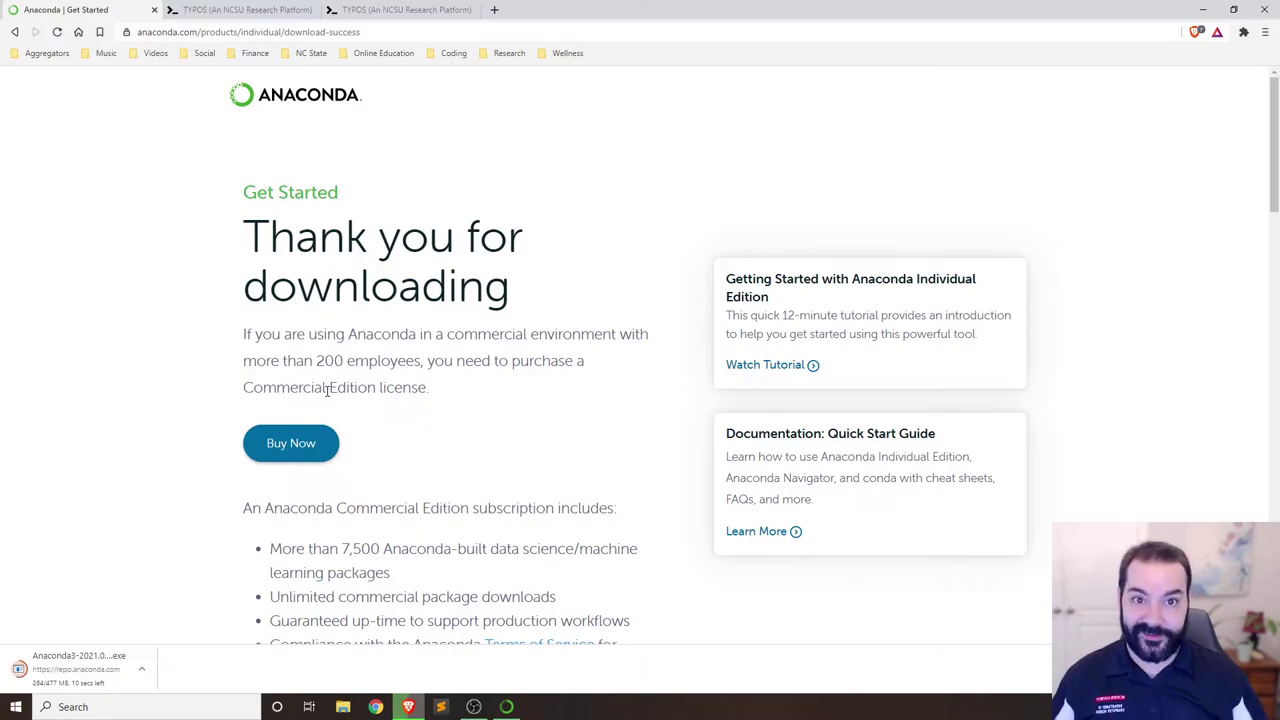
# Bring up Anaconda Navigator from the taskbar and launch Jupyter Notebook.
pyautogui.click(506, 706)
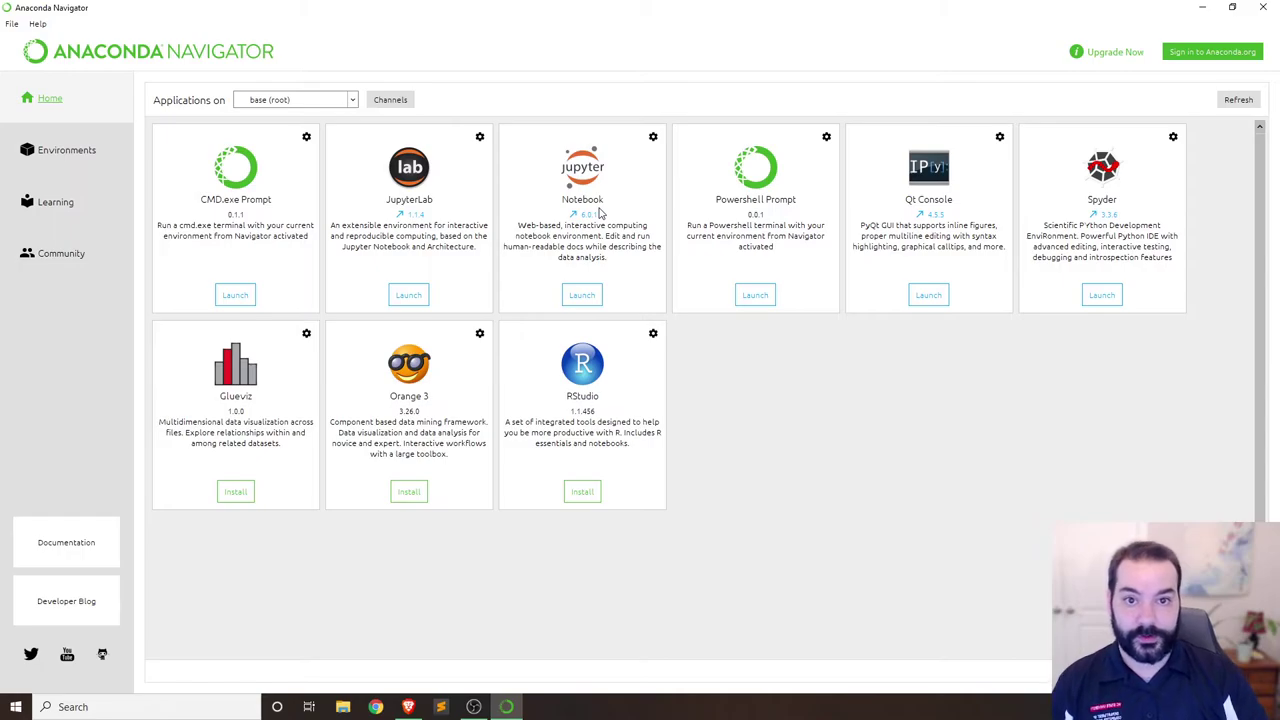
pyautogui.click(588, 294)
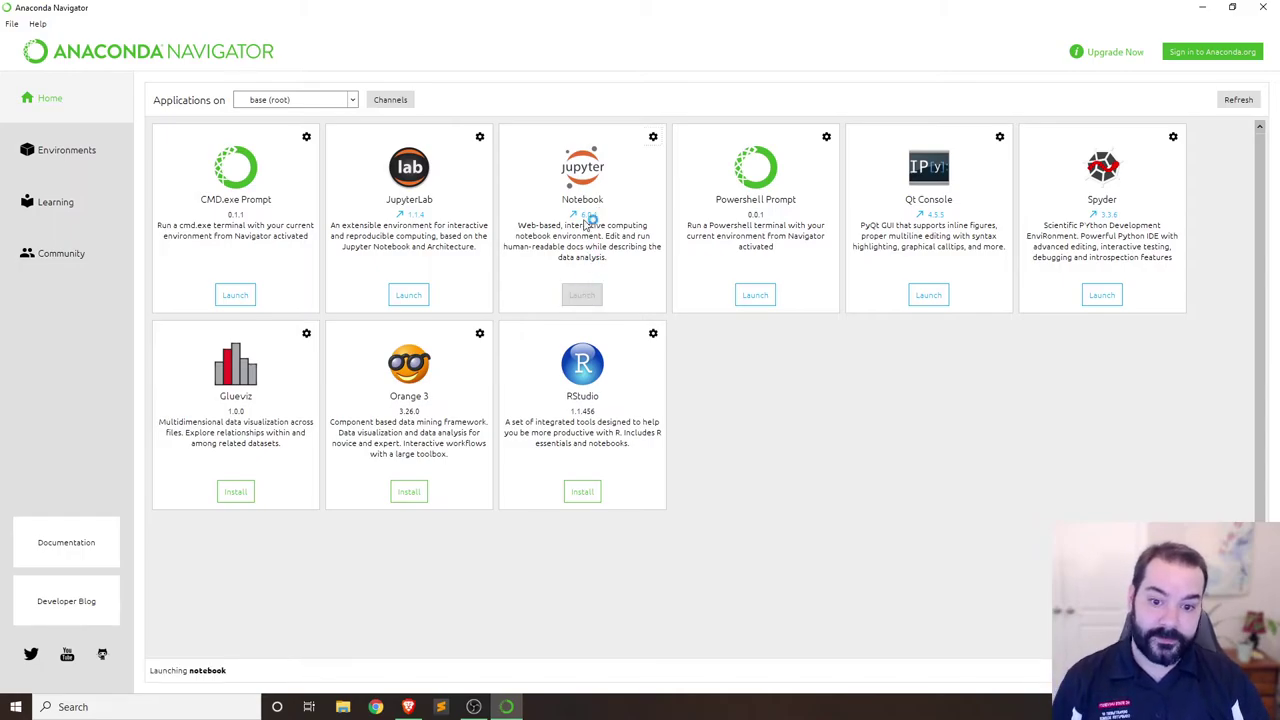